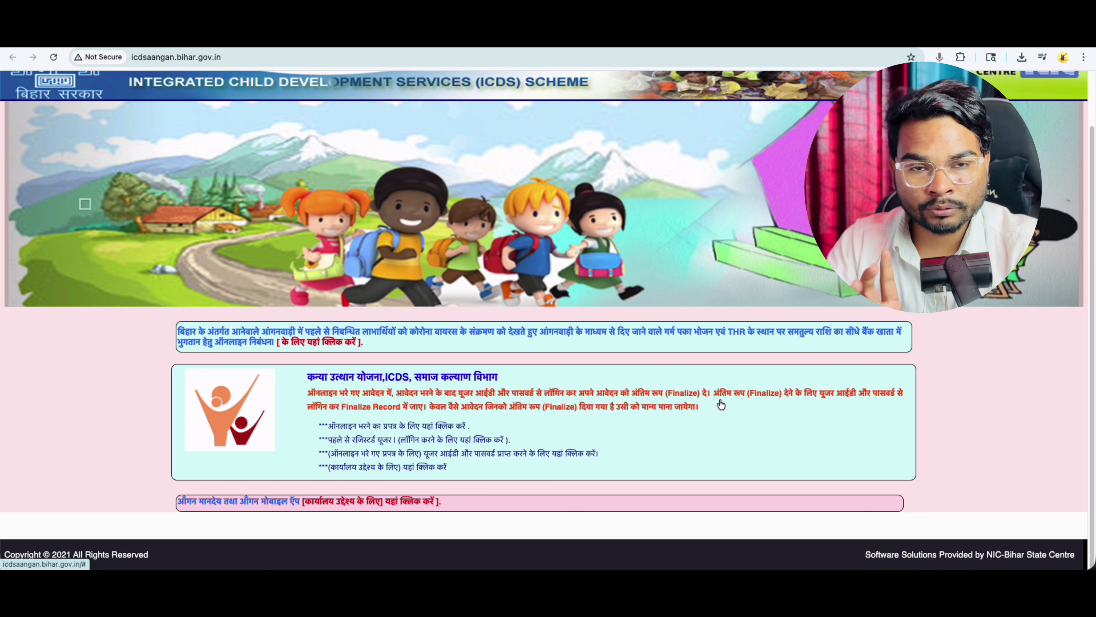
# Open the online application form for the Kanya Utthan Yojana
pyautogui.click(437, 430)
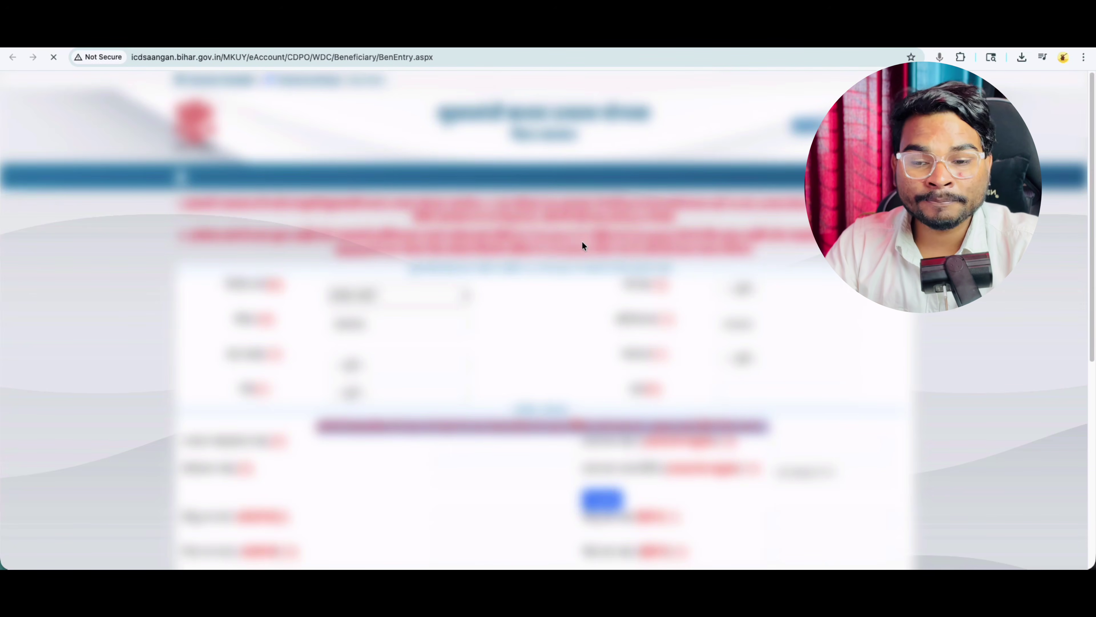
# Examine the two red instructions above the form about hospital-birth entries and finalizing the application, marking their key phrases with the highlighter
pyautogui.moveTo(851, 547)
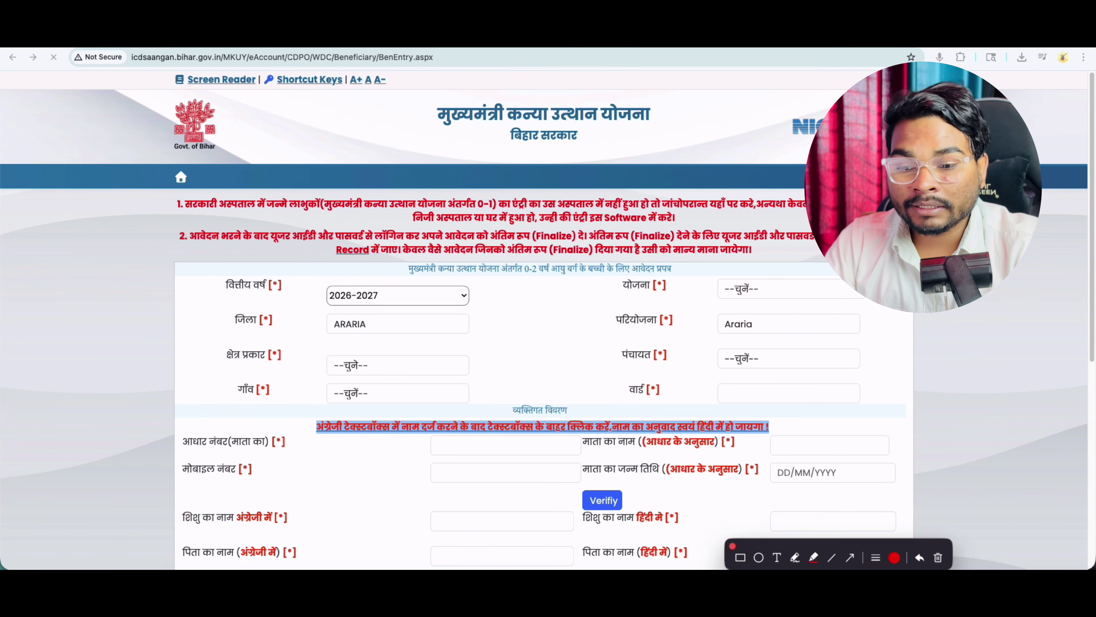
pyautogui.click(813, 558)
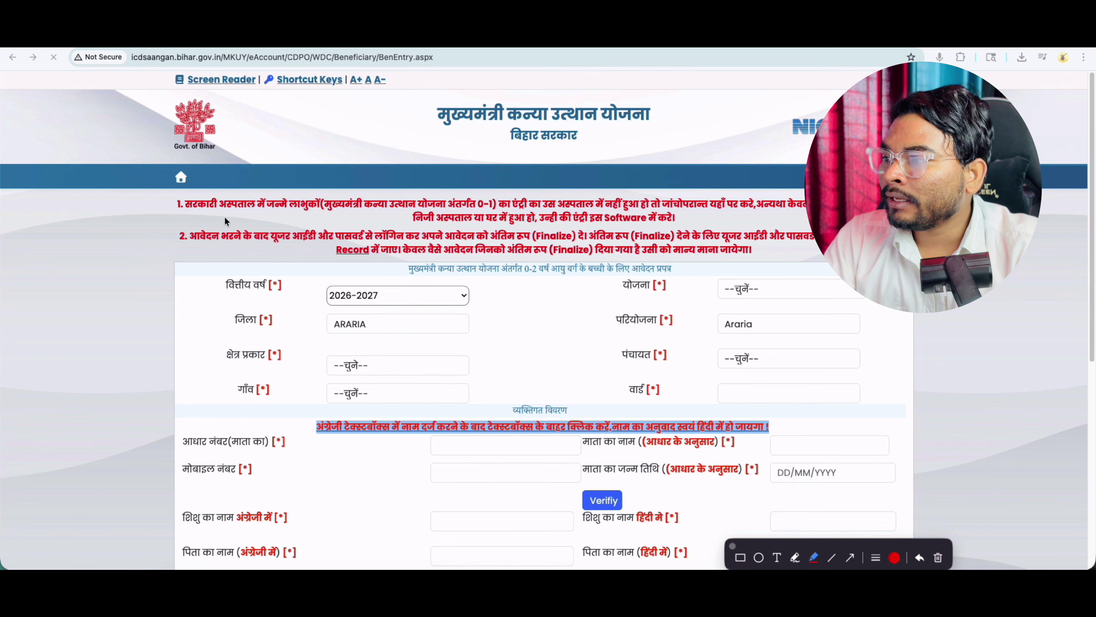
pyautogui.moveTo(197, 209); pyautogui.dragTo(198, 214)
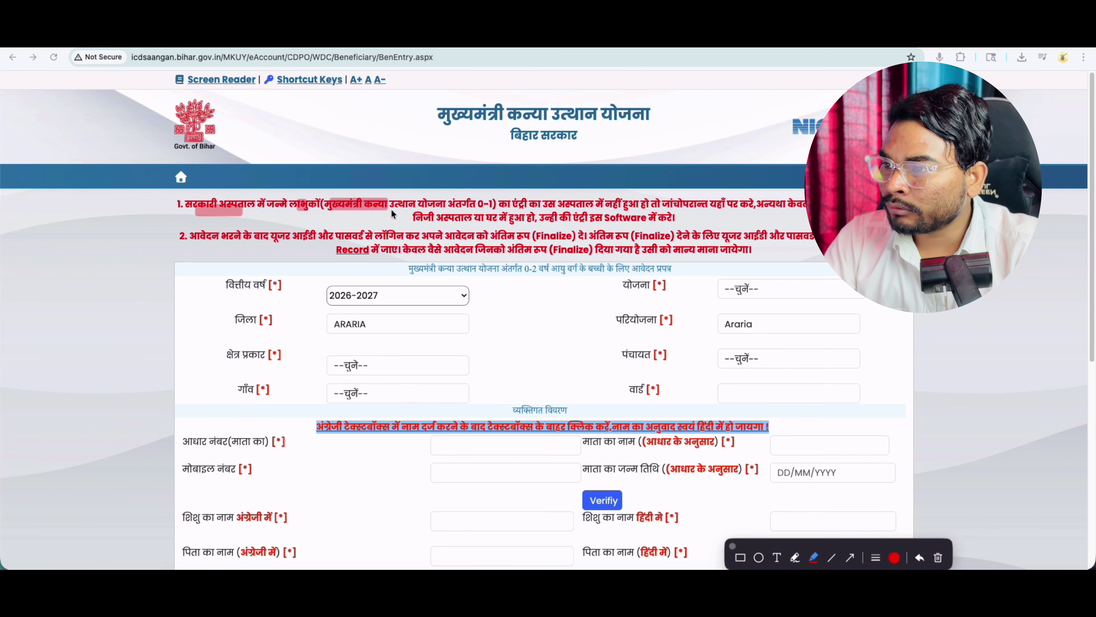
pyautogui.moveTo(451, 205); pyautogui.dragTo(633, 203)
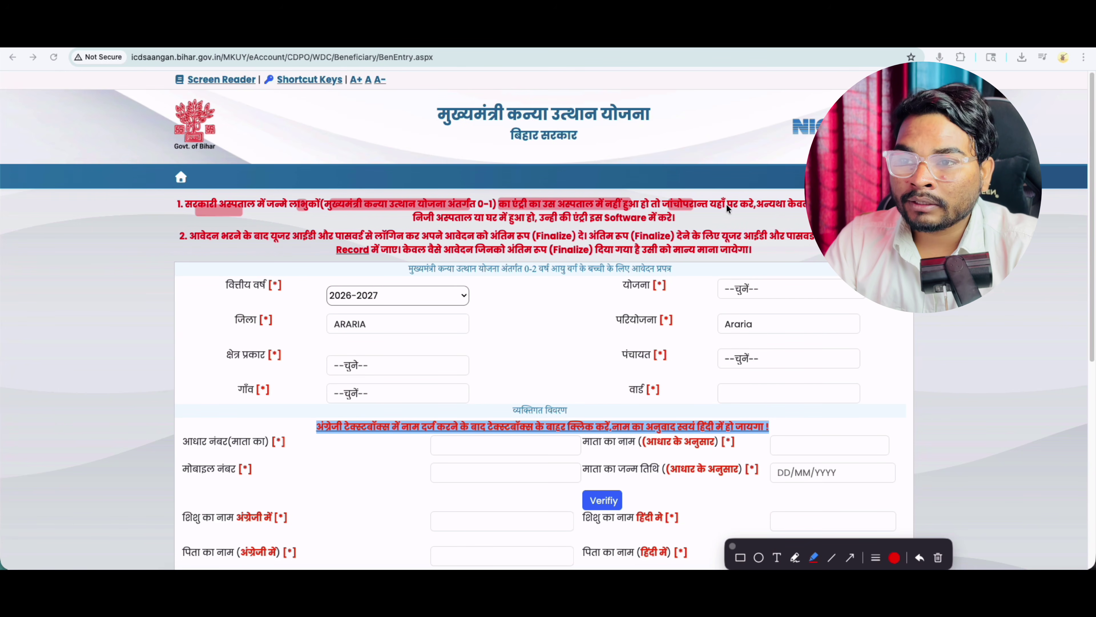
pyautogui.moveTo(756, 203); pyautogui.dragTo(767, 203)
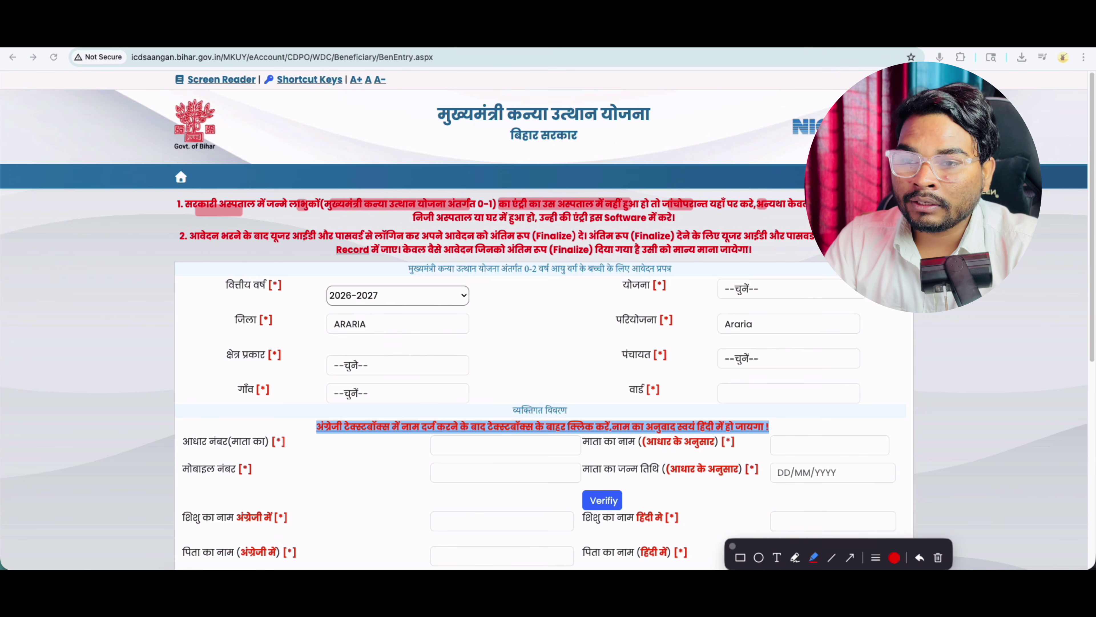
pyautogui.moveTo(413, 218); pyautogui.dragTo(471, 217)
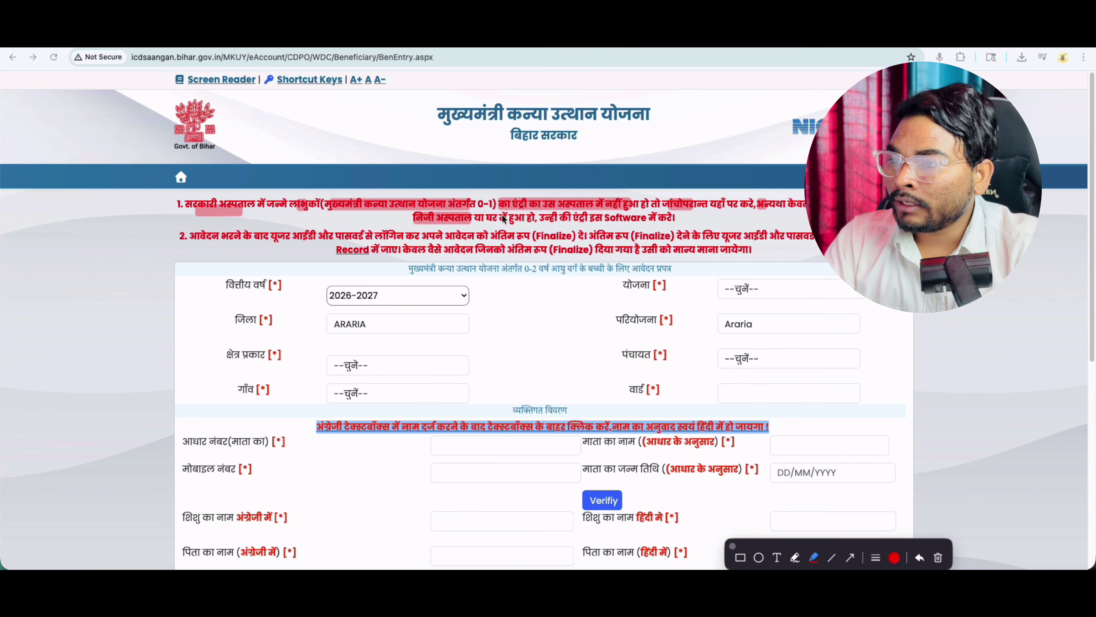
pyautogui.moveTo(545, 217); pyautogui.dragTo(647, 218)
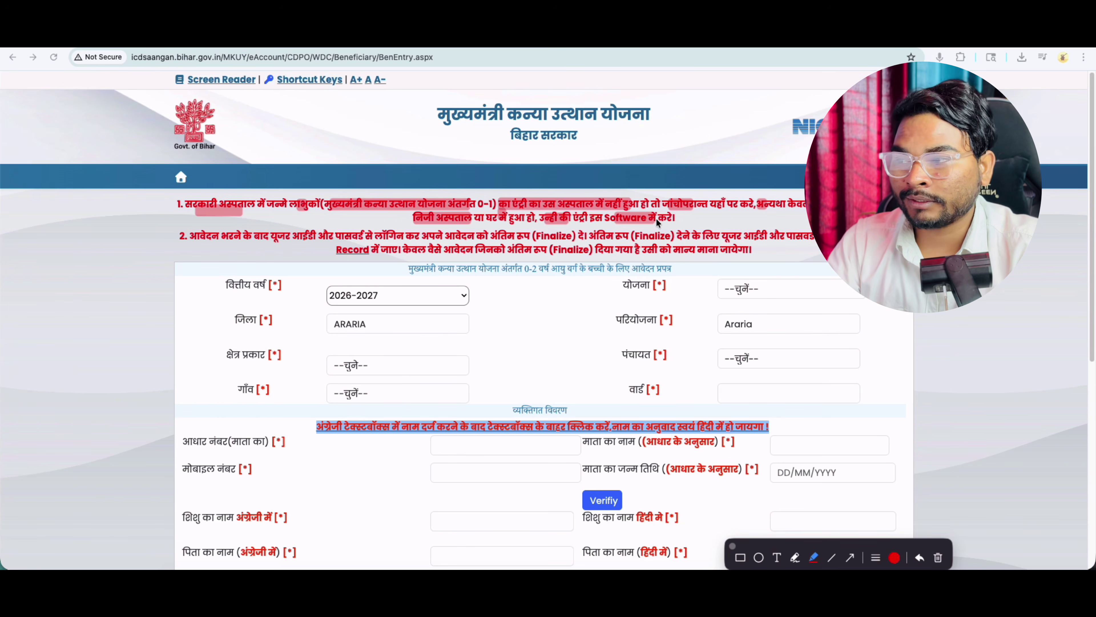
pyautogui.moveTo(198, 238); pyautogui.dragTo(226, 238)
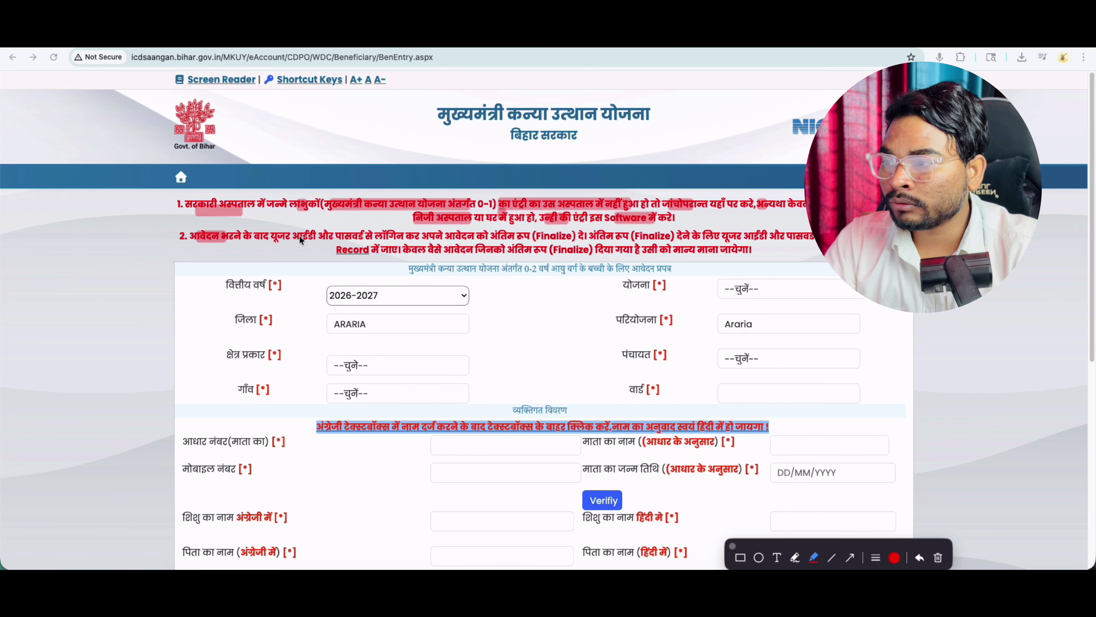
pyautogui.moveTo(298, 235); pyautogui.dragTo(451, 240)
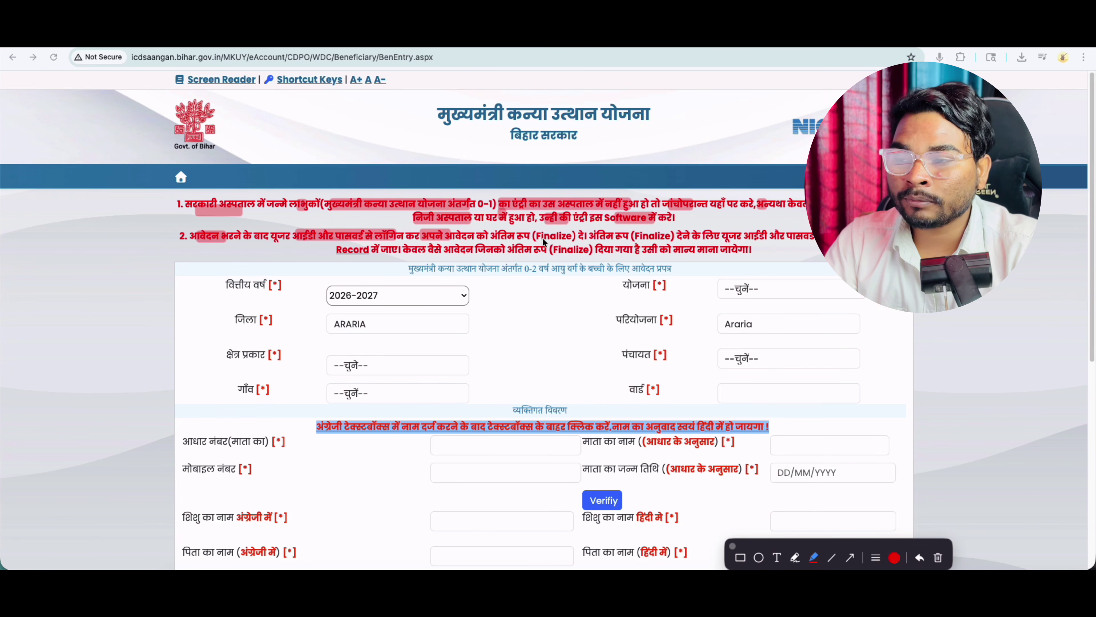
pyautogui.moveTo(520, 237); pyautogui.dragTo(576, 237)
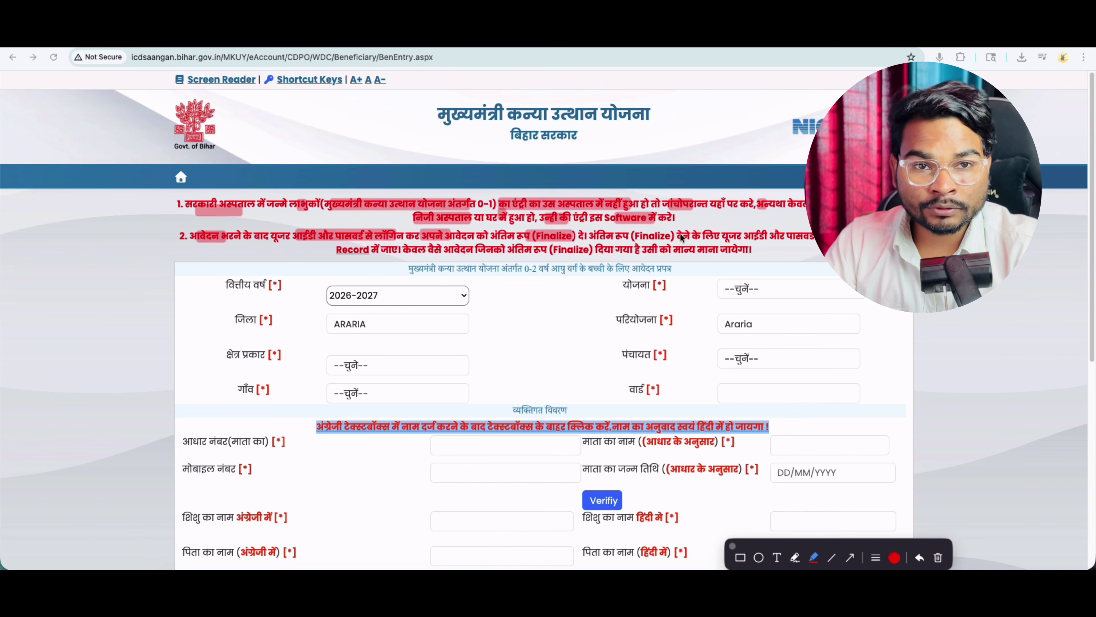
pyautogui.click(733, 546)
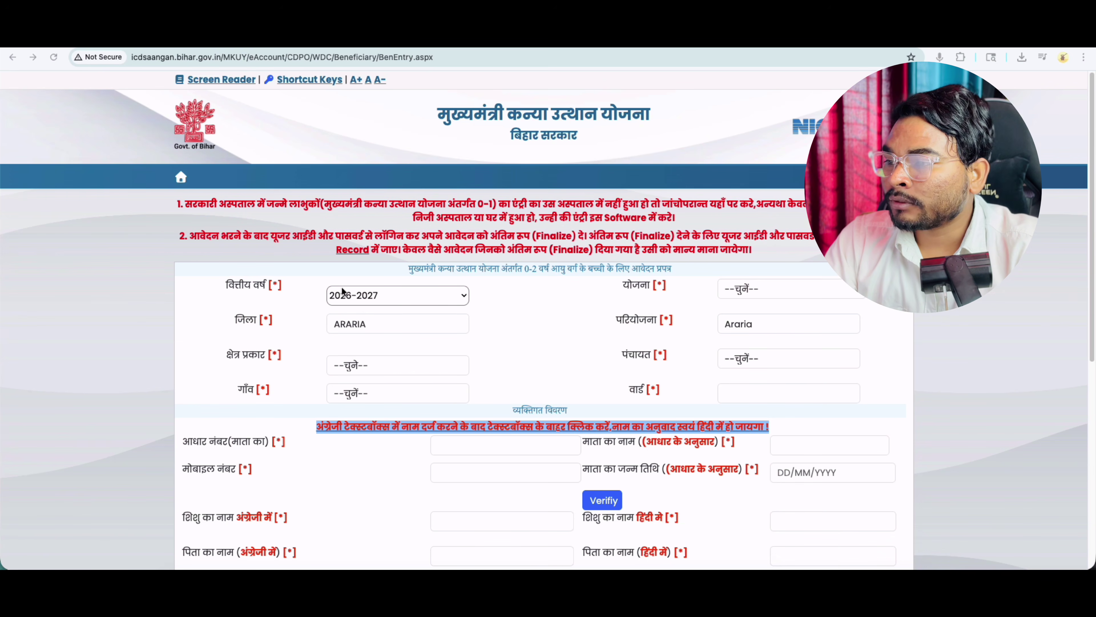
# For financial year 2026-2027, select the first Mukhyamantri Kanya Utthan Yojana scheme option and the district GOPALGANJ
pyautogui.click(366, 299)
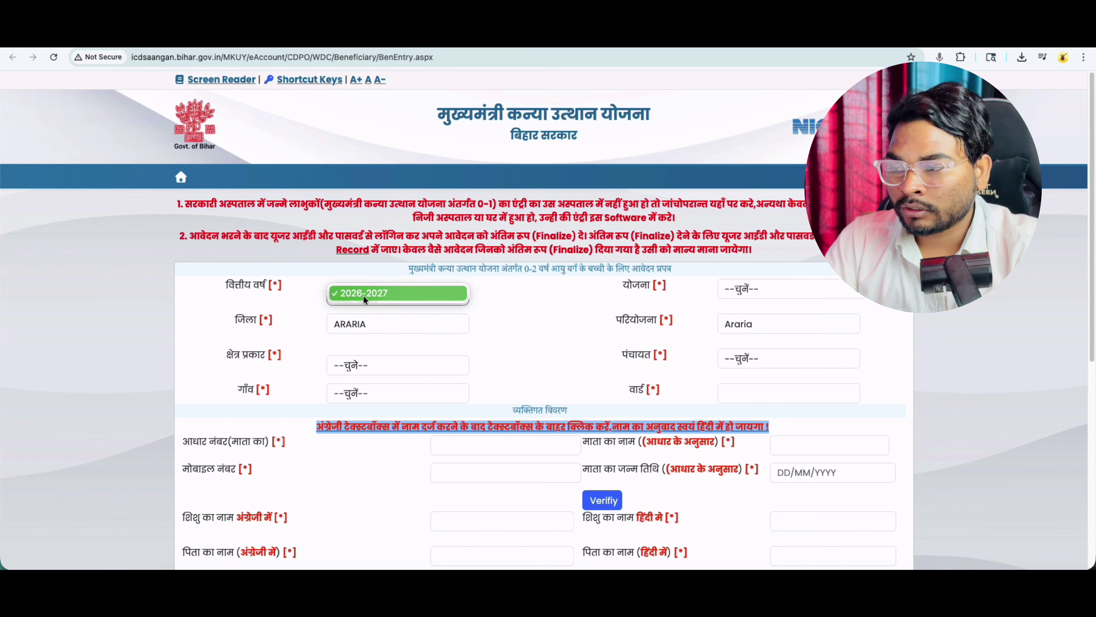
pyautogui.click(454, 298)
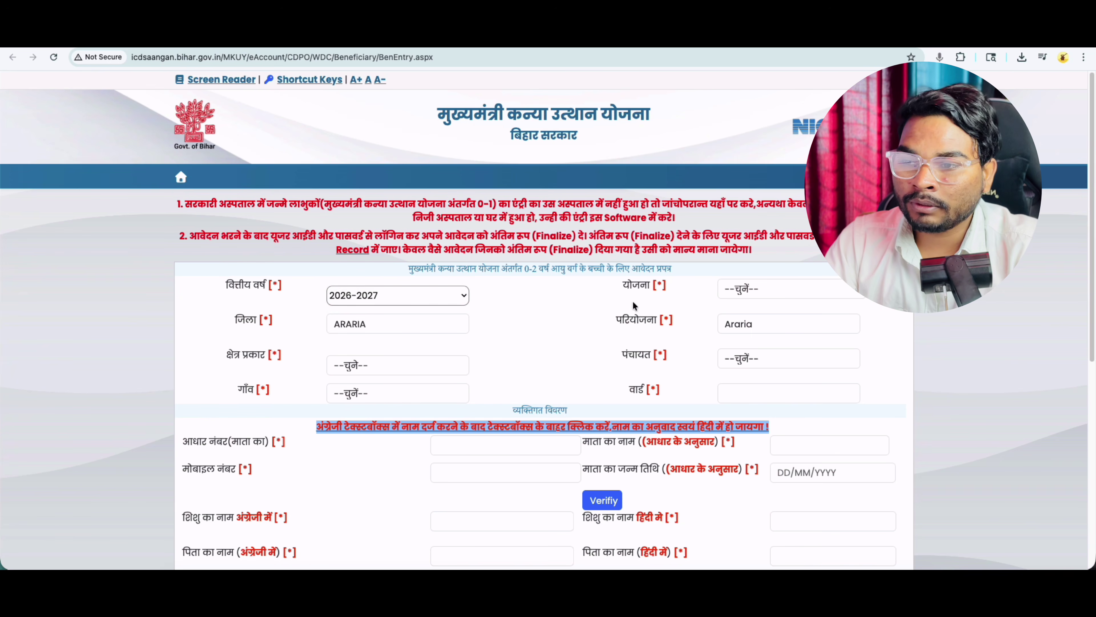
pyautogui.click(736, 289)
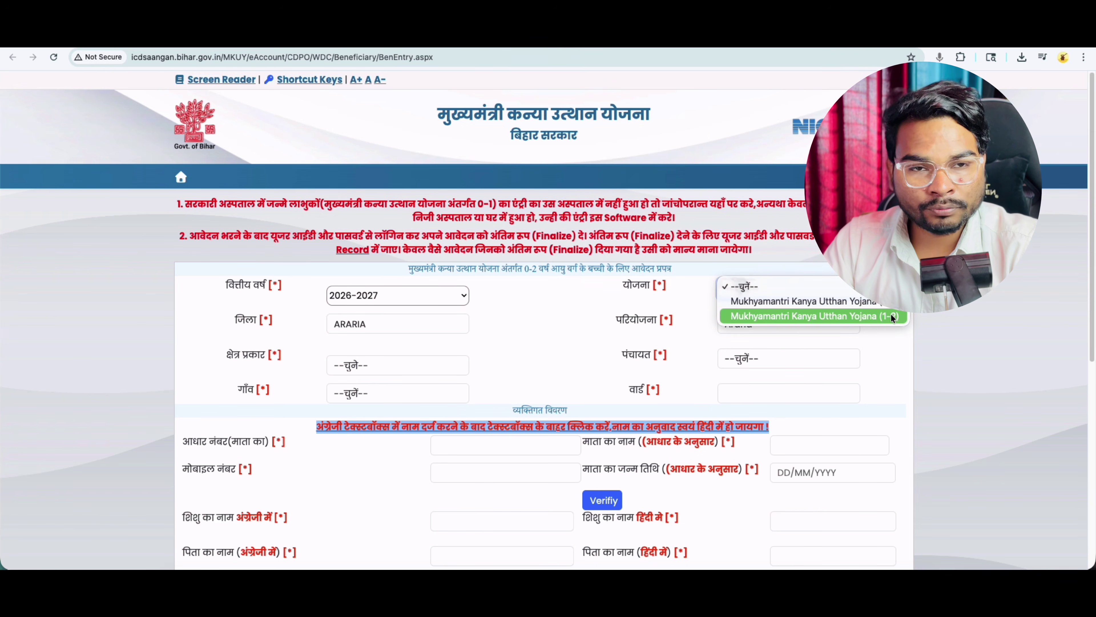
pyautogui.click(844, 304)
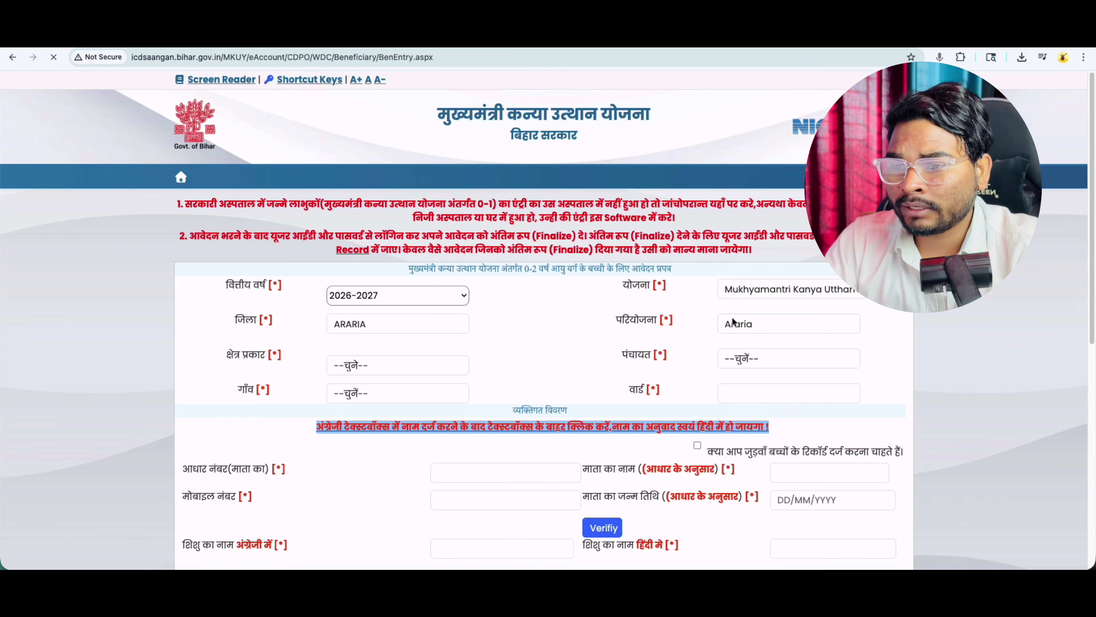
pyautogui.click(445, 322)
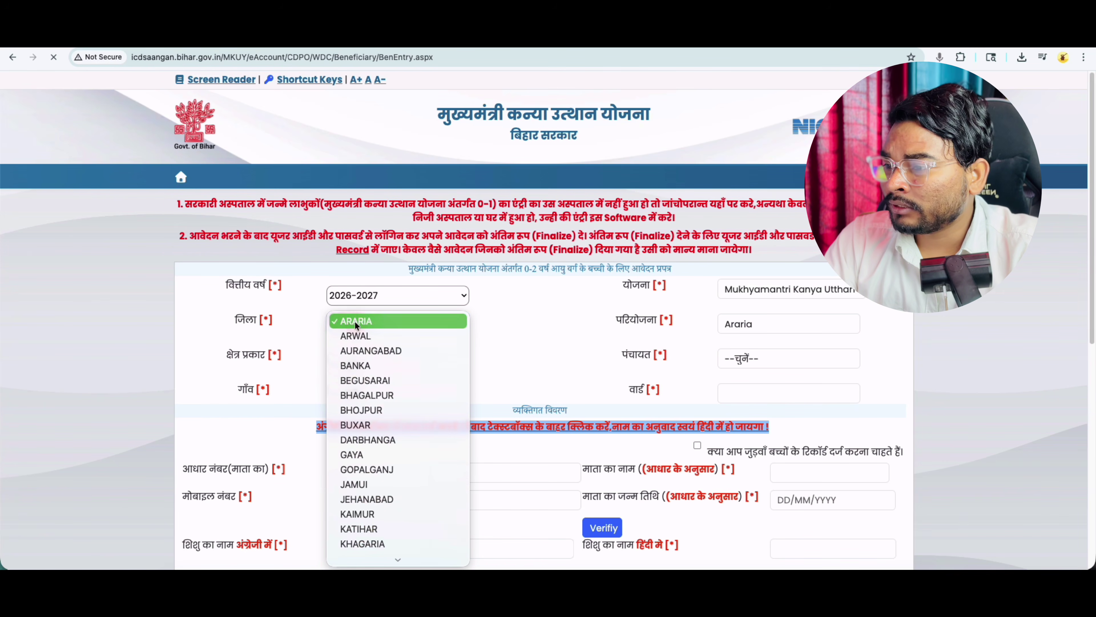
pyautogui.click(367, 469)
# Look through the available options for project, area type, panchayat and village without choosing any of them
pyautogui.click(750, 325)
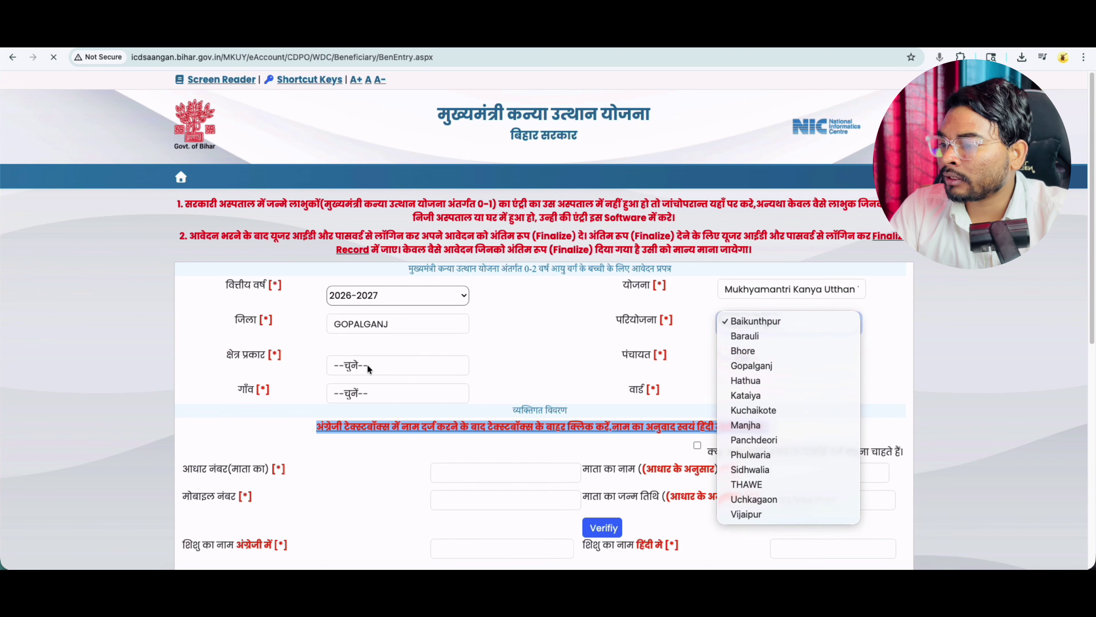
pyautogui.click(384, 363)
pyautogui.click(383, 363)
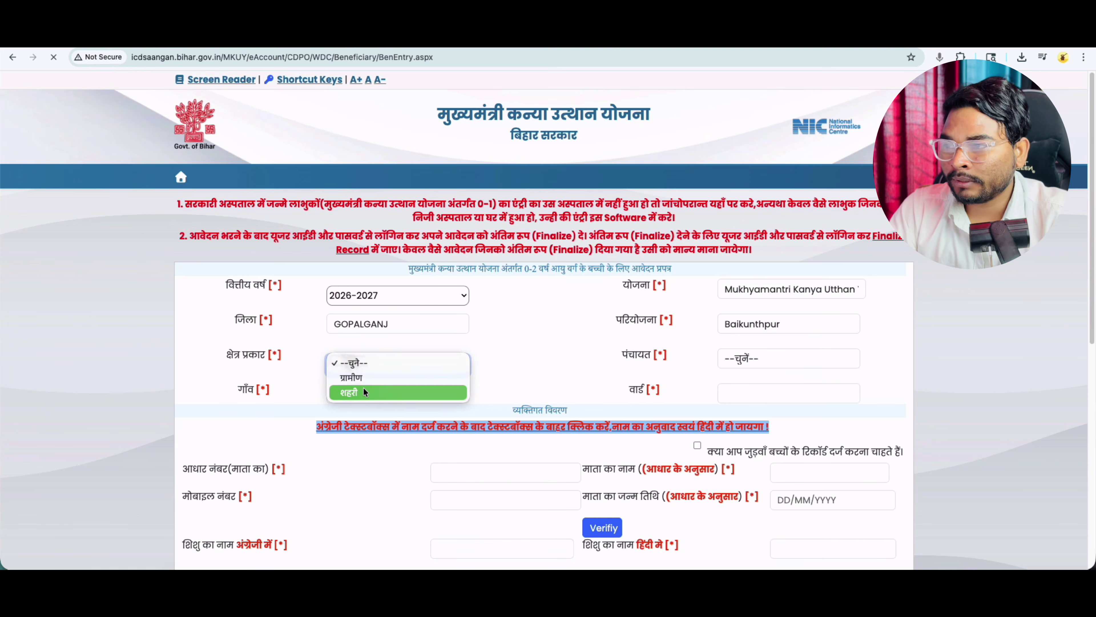
pyautogui.click(555, 351)
pyautogui.click(746, 359)
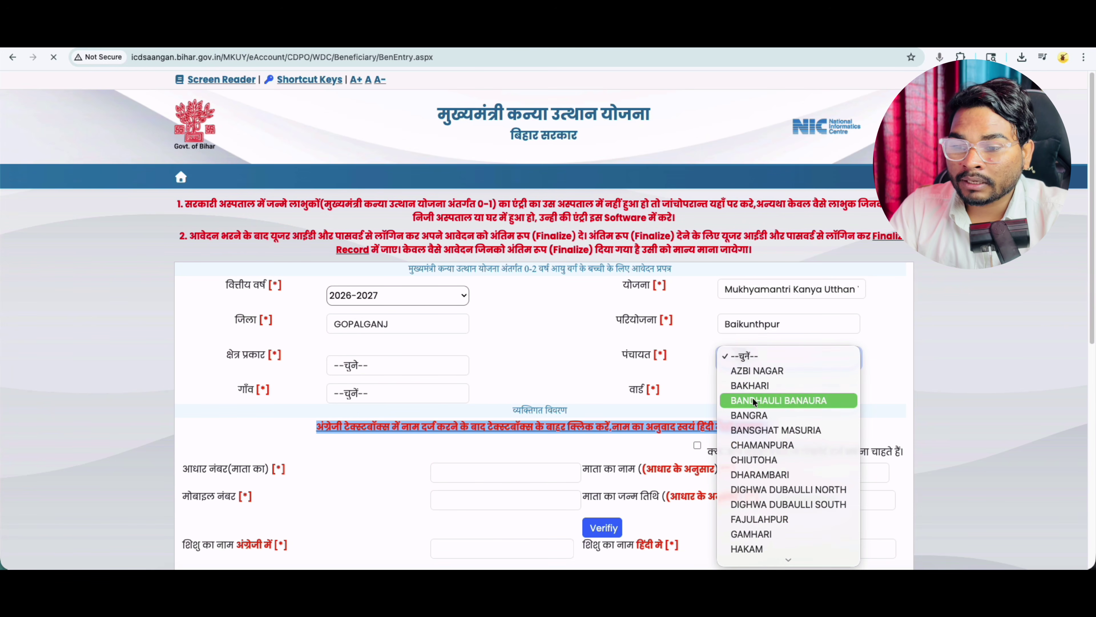
pyautogui.click(557, 354)
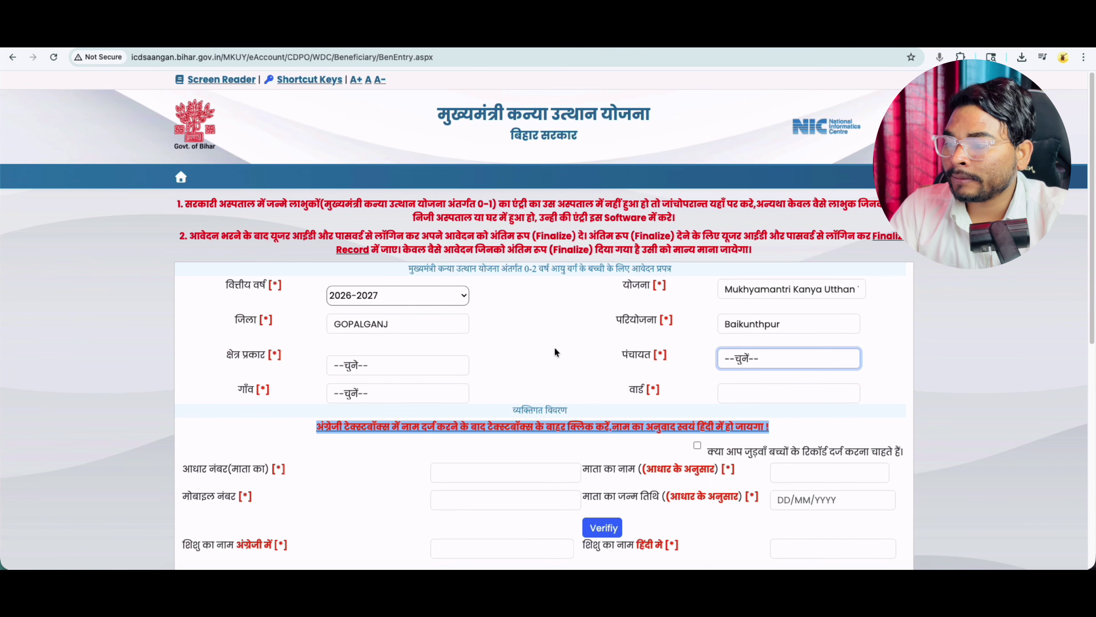
pyautogui.click(368, 395)
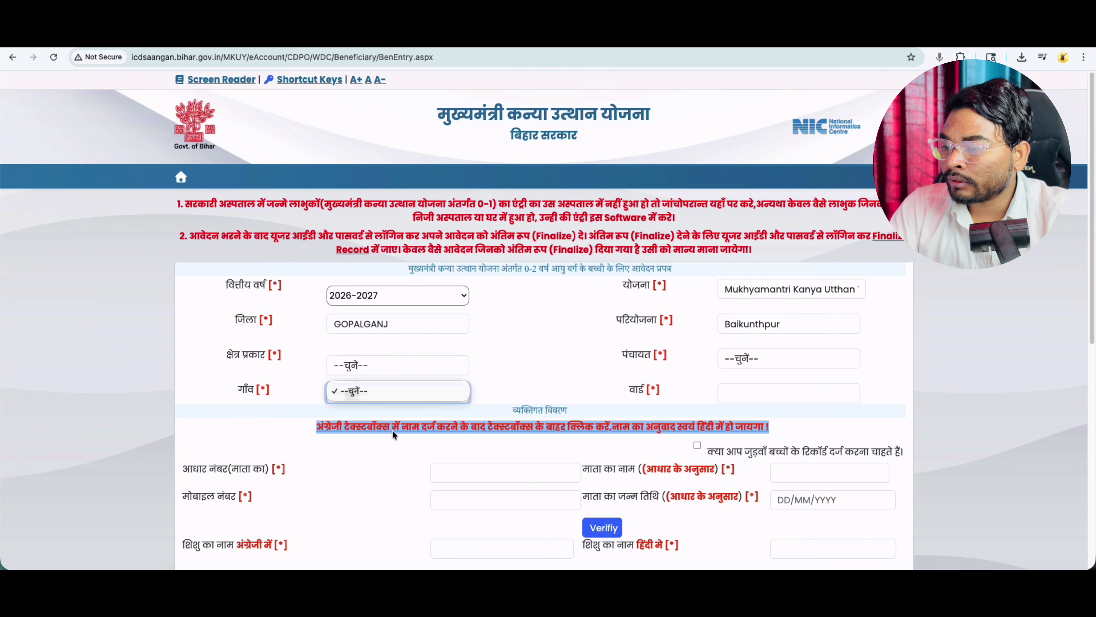
pyautogui.click(589, 431)
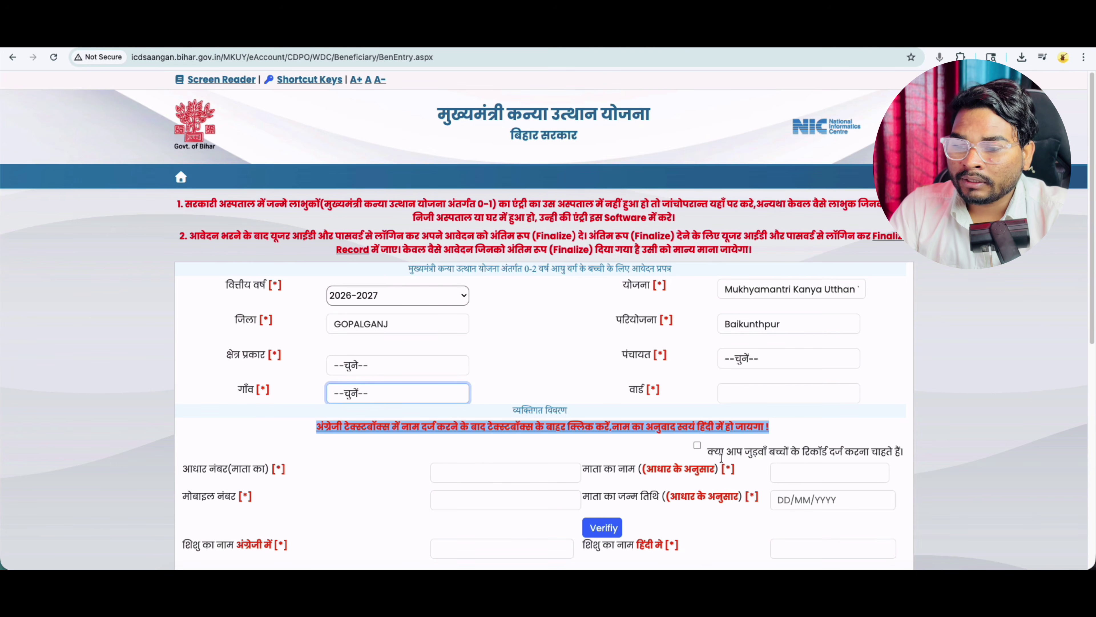
# Enable the option to record twin children, inspect the additional twin name fields, and disable the option again
pyautogui.moveTo(710, 453); pyautogui.dragTo(752, 451)
pyautogui.moveTo(786, 451); pyautogui.dragTo(892, 448)
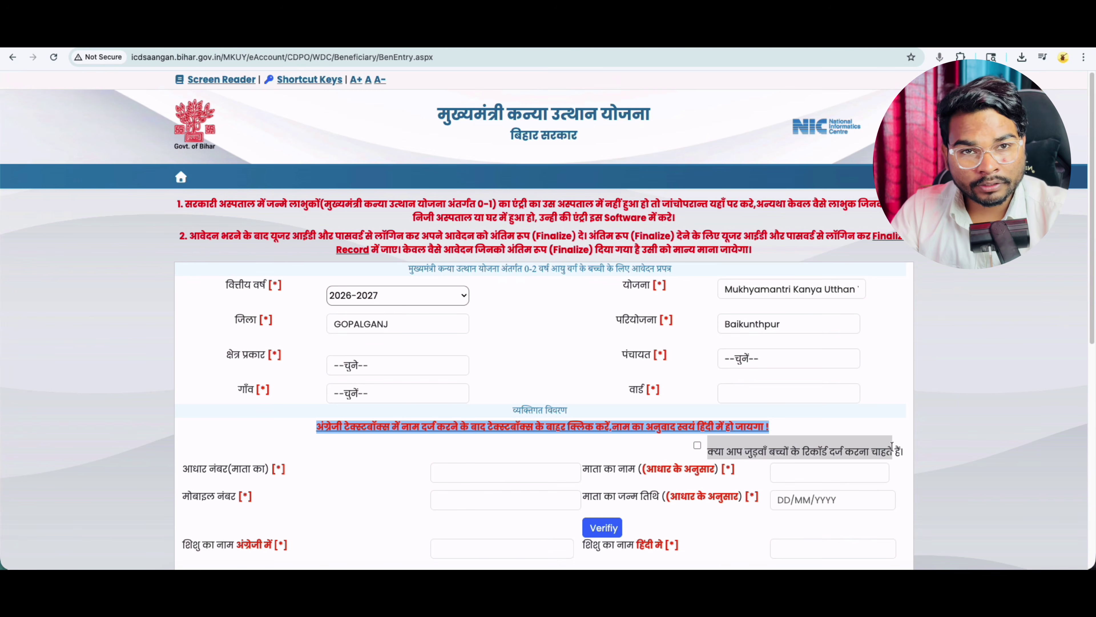
pyautogui.click(697, 445)
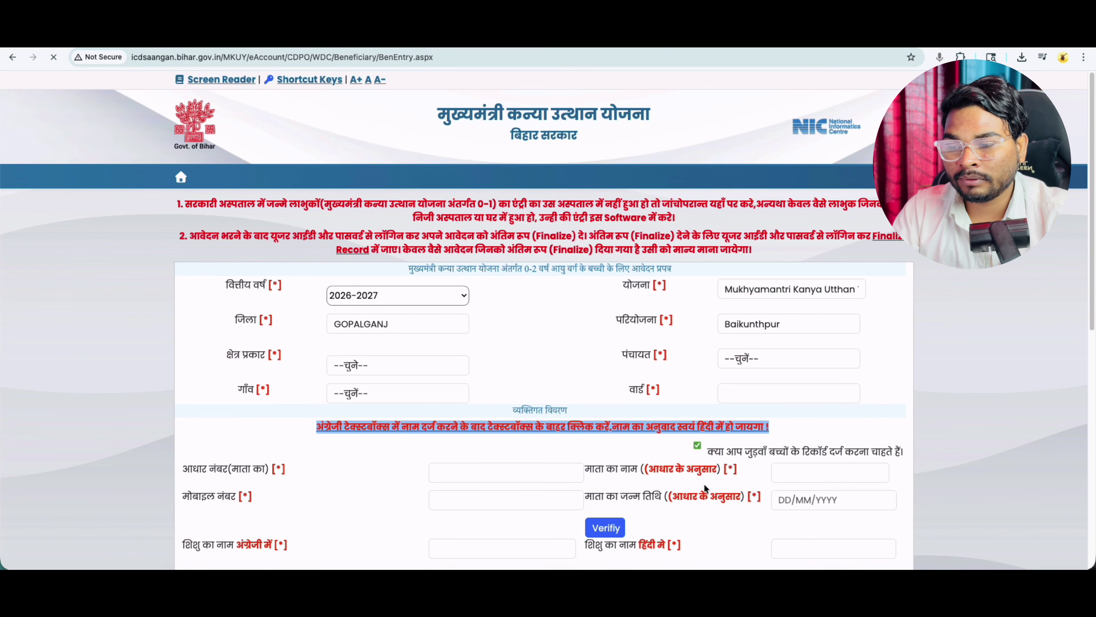
pyautogui.scroll(-2, 704, 483)
pyautogui.scroll(-1, 706, 397)
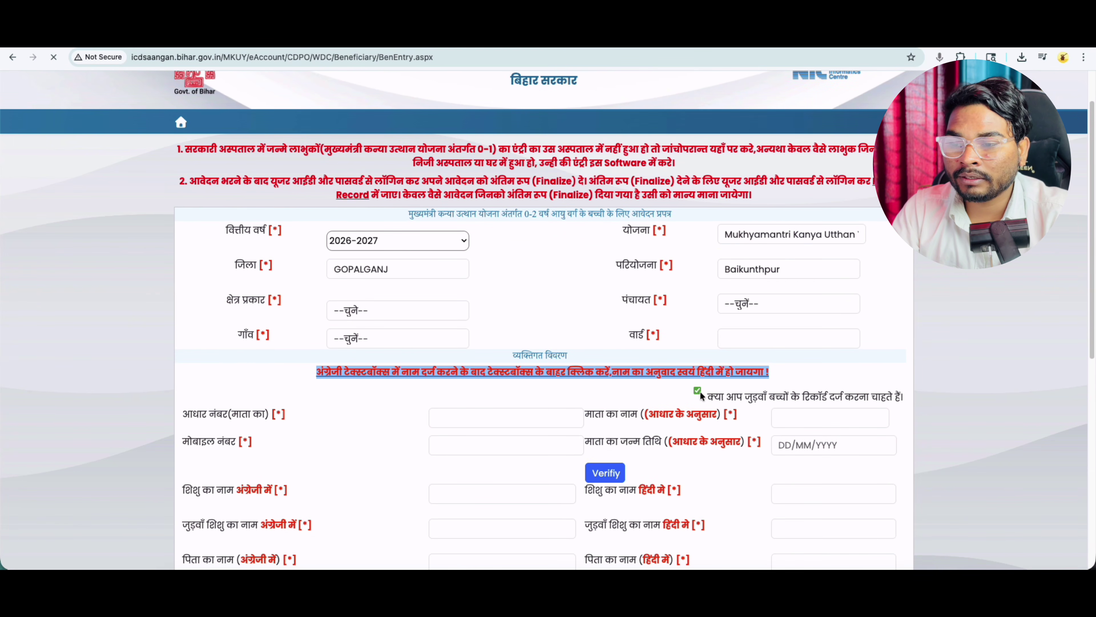
pyautogui.click(698, 390)
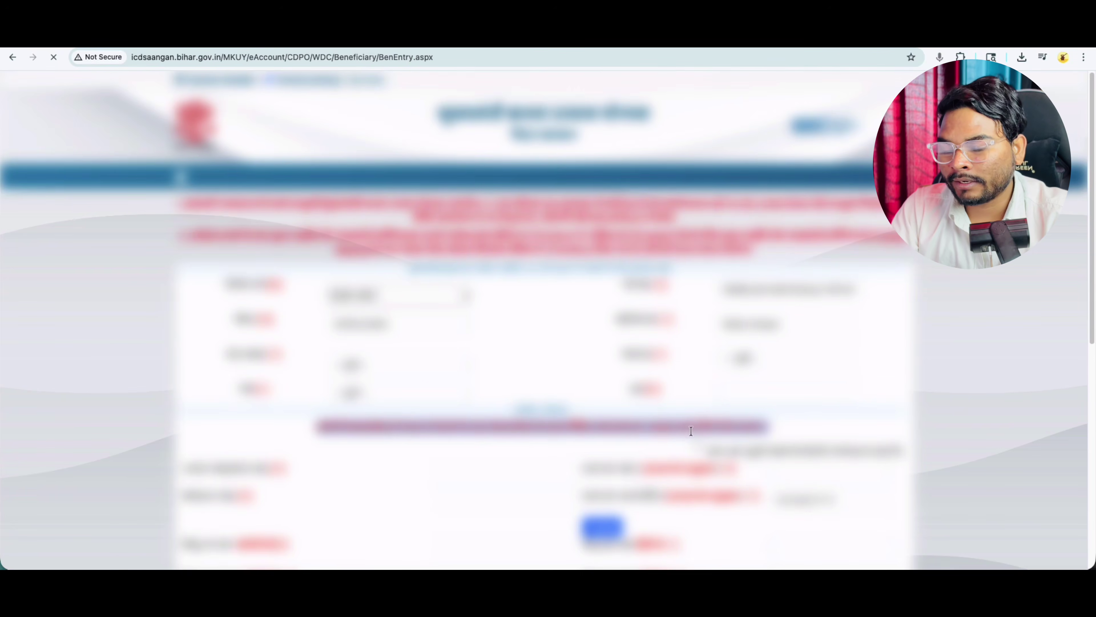
# Review the personal detail fields for the mother's Aadhaar number, name, mobile number and birth date, and the child's and father's names in English and Hindi
pyautogui.scroll(-4, 692, 437)
pyautogui.click(194, 292)
pyautogui.moveTo(197, 293); pyautogui.dragTo(264, 293)
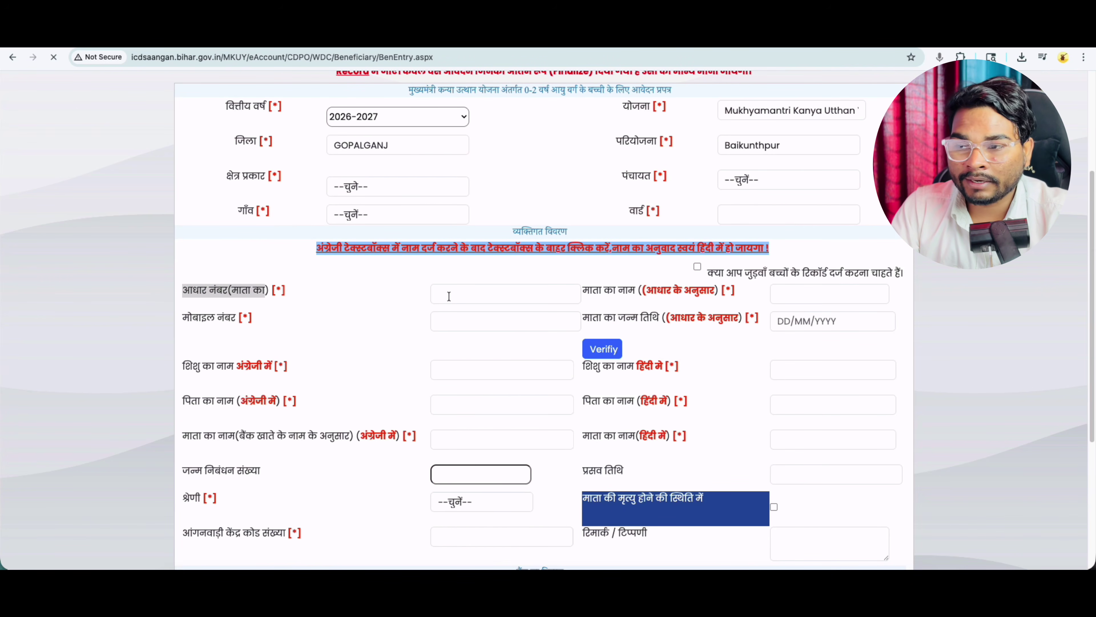
pyautogui.click(582, 292)
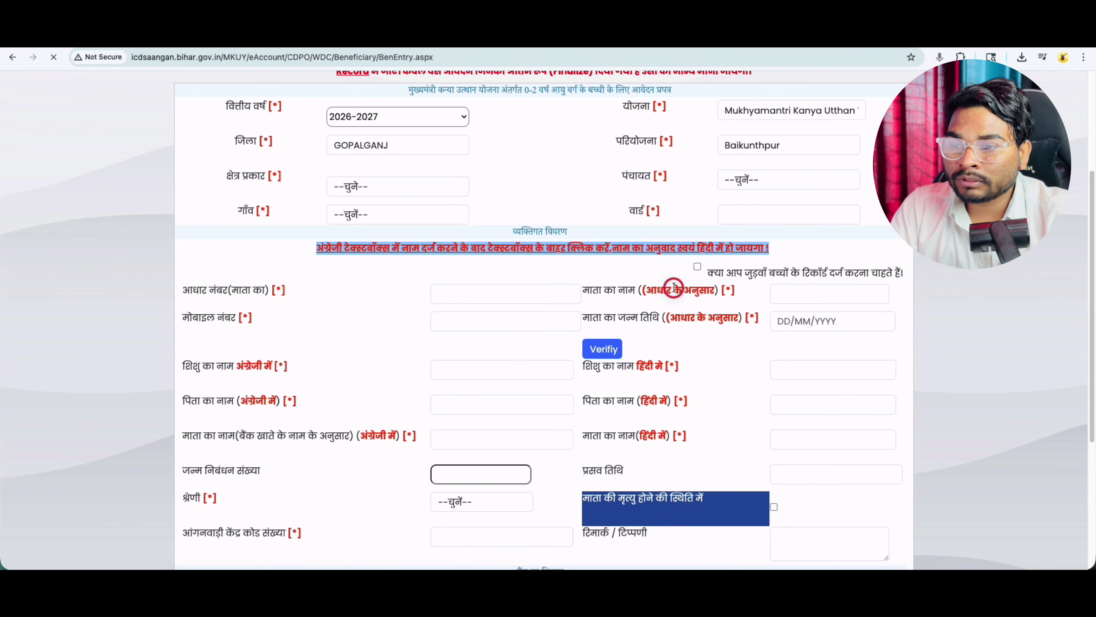
pyautogui.moveTo(194, 323); pyautogui.dragTo(233, 319)
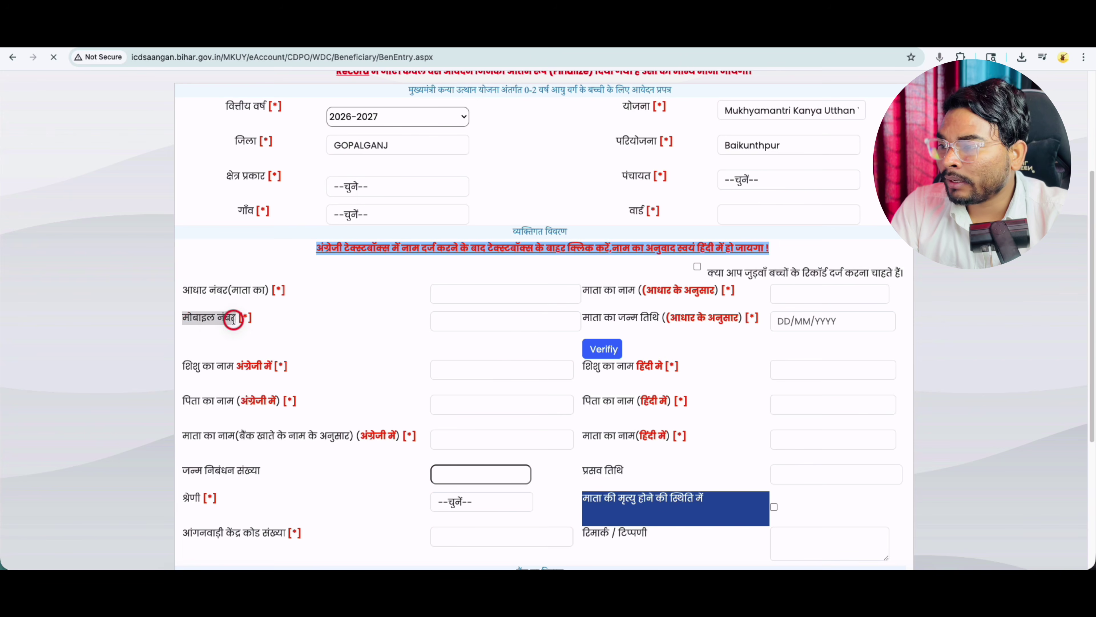
pyautogui.moveTo(592, 319); pyautogui.dragTo(649, 320)
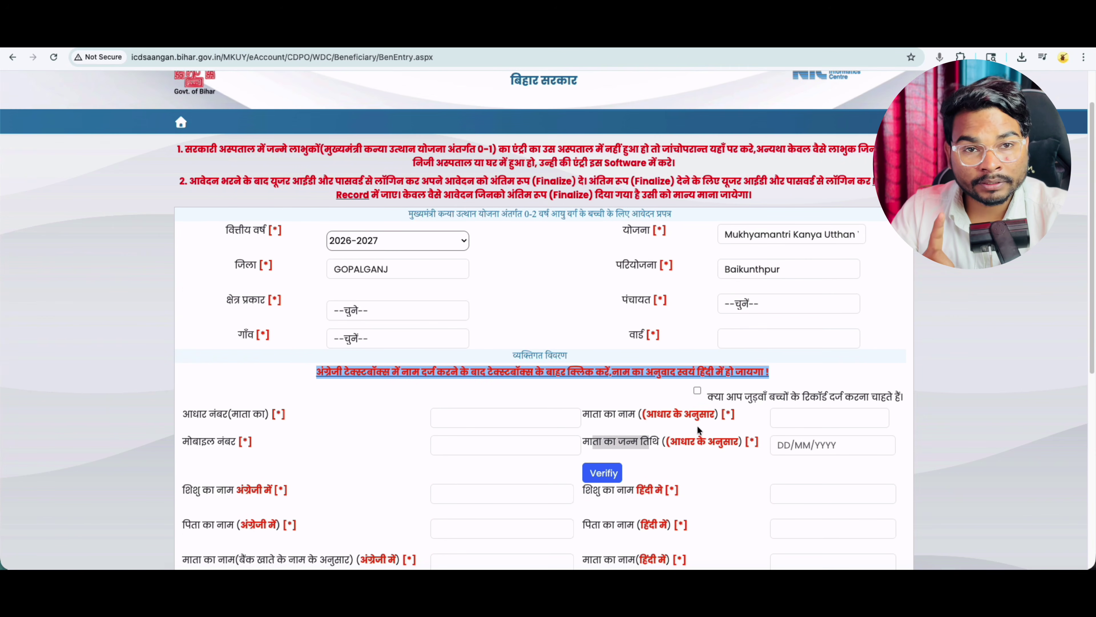
pyautogui.scroll(-3, 697, 424)
pyautogui.moveTo(180, 367); pyautogui.dragTo(227, 368)
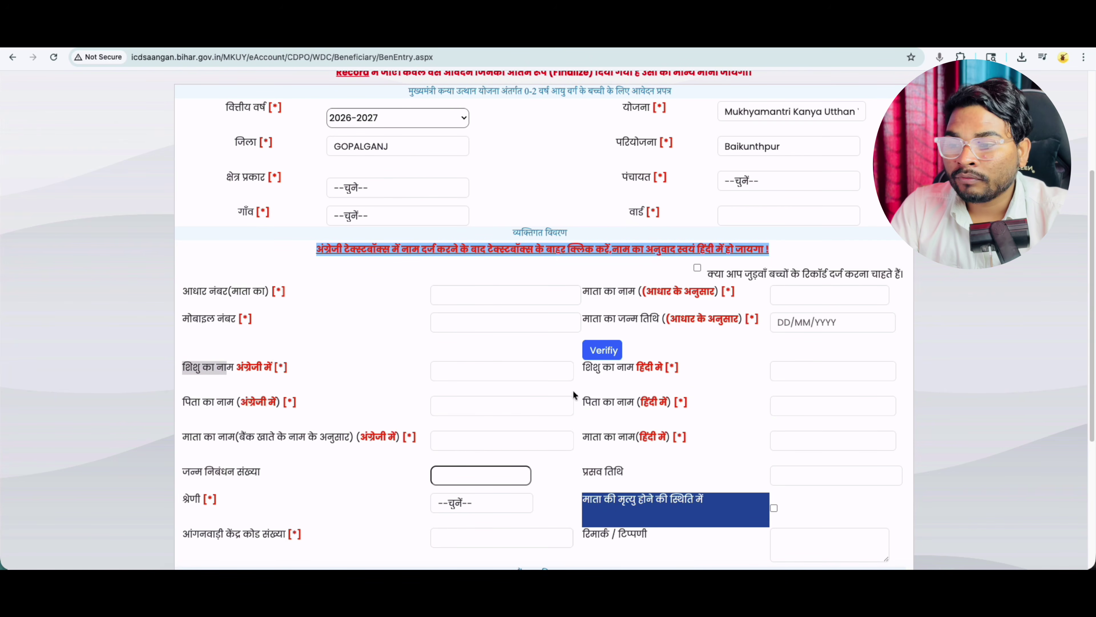
pyautogui.moveTo(627, 371); pyautogui.dragTo(655, 371)
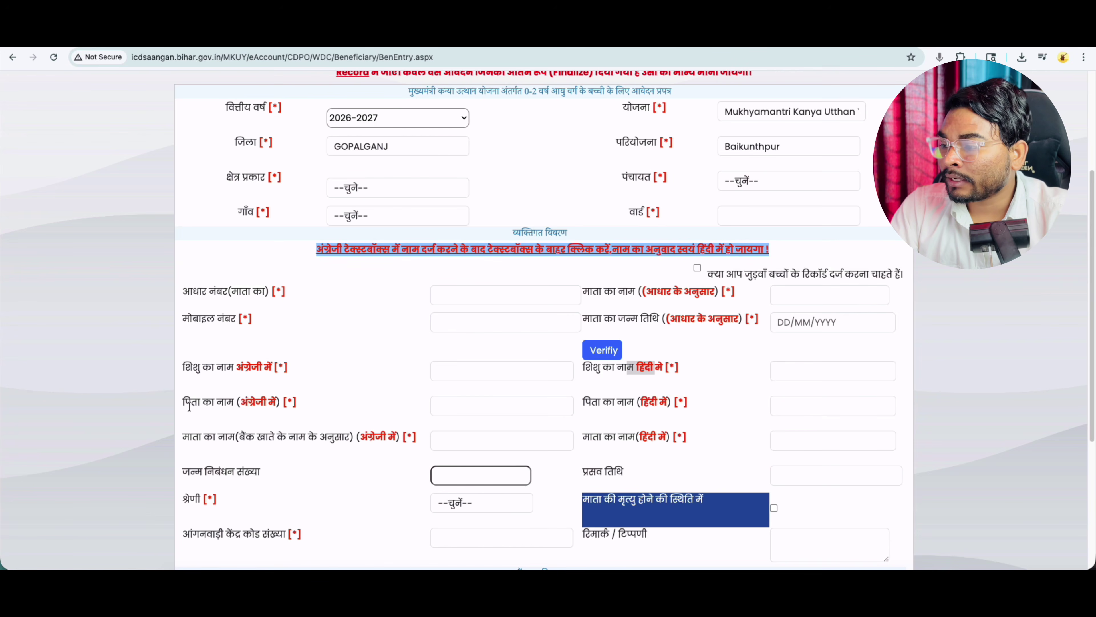
pyautogui.moveTo(183, 403); pyautogui.dragTo(216, 403)
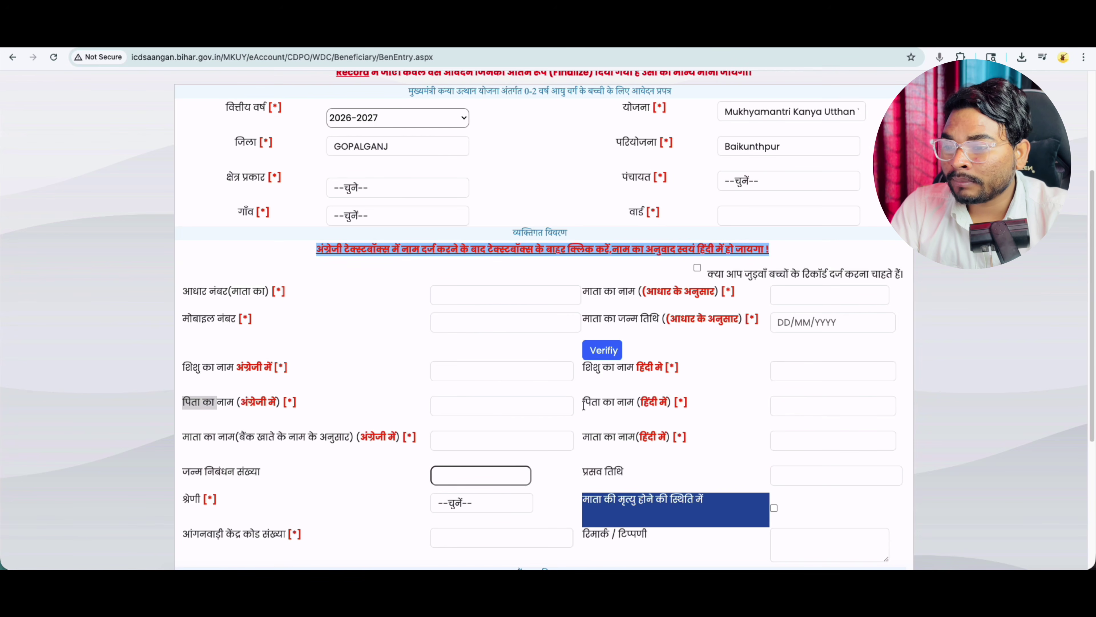
pyautogui.moveTo(582, 403); pyautogui.dragTo(614, 404)
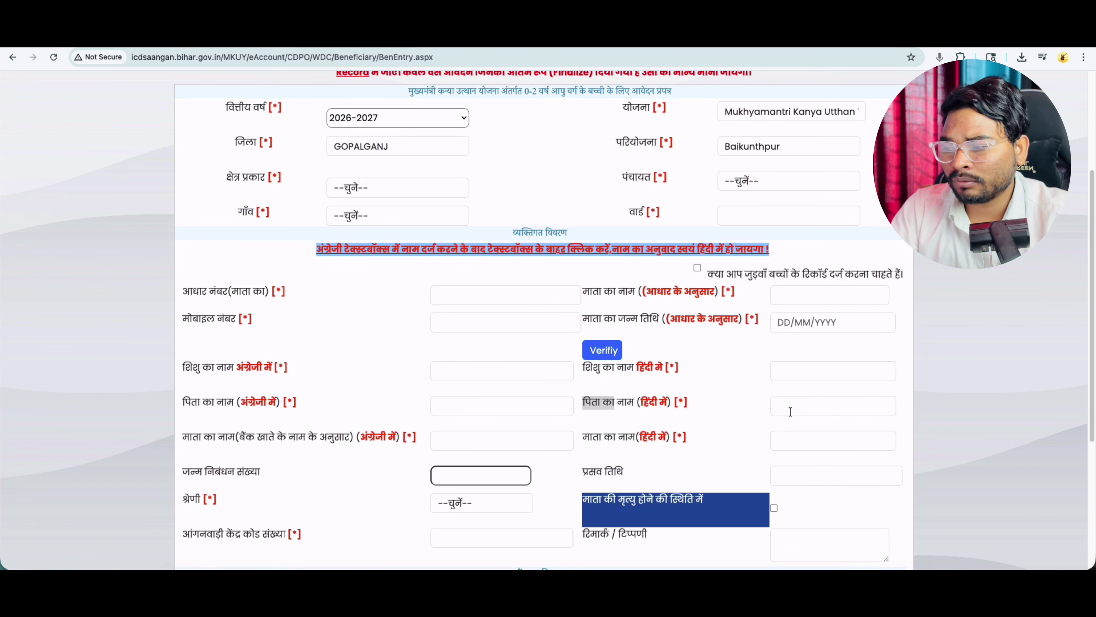
# Review the fields for the mother's name as per the bank account in English and Hindi, the birth registration number and the delivery date
pyautogui.moveTo(183, 437); pyautogui.dragTo(225, 441)
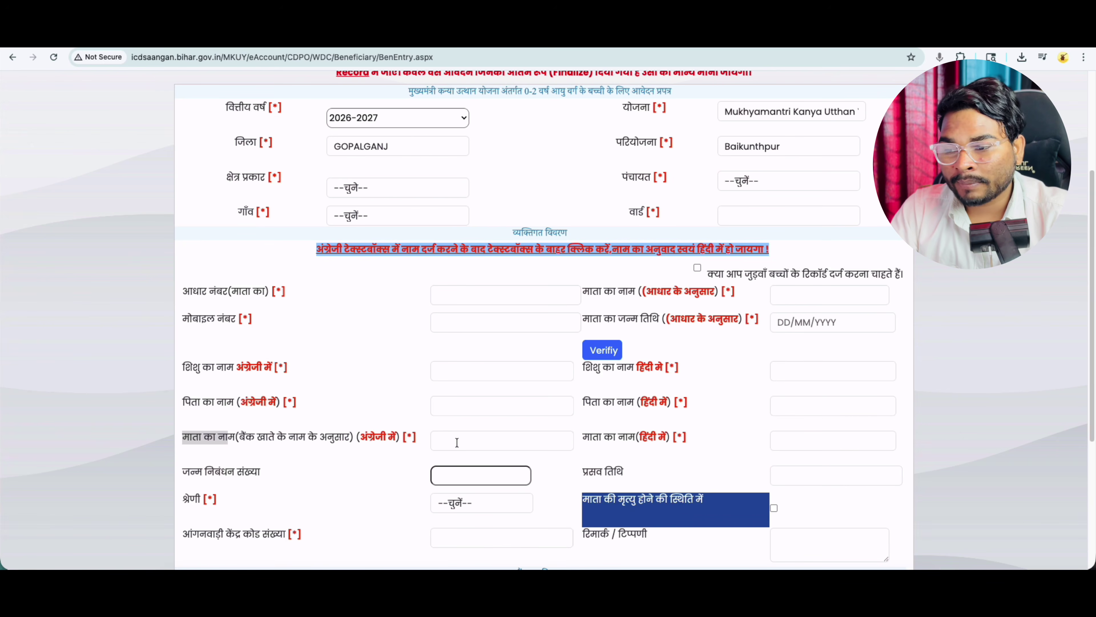
pyautogui.moveTo(584, 437); pyautogui.dragTo(647, 437)
pyautogui.scroll(-1, 543, 501)
pyautogui.moveTo(183, 464); pyautogui.dragTo(236, 464)
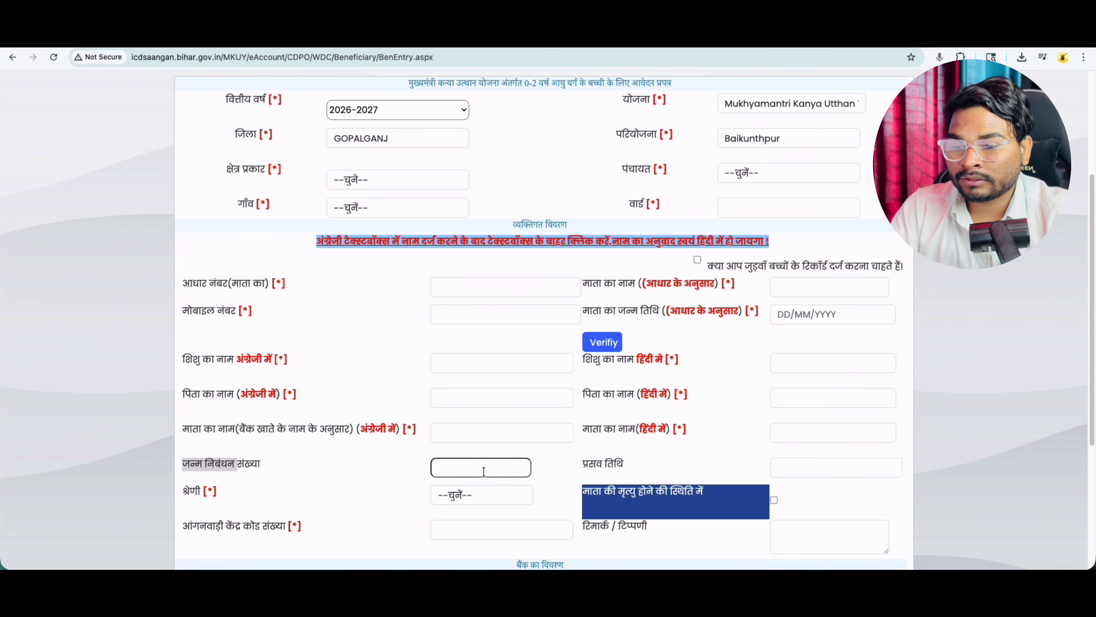
pyautogui.moveTo(581, 465); pyautogui.dragTo(613, 464)
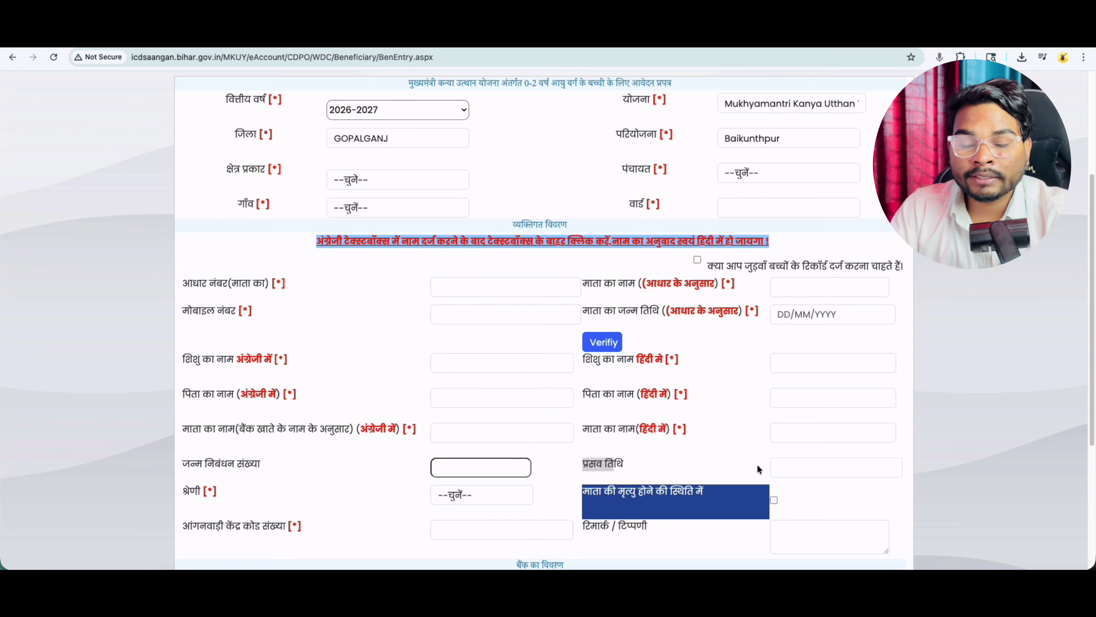
# Set the beneficiary's category to EBC
pyautogui.click(459, 495)
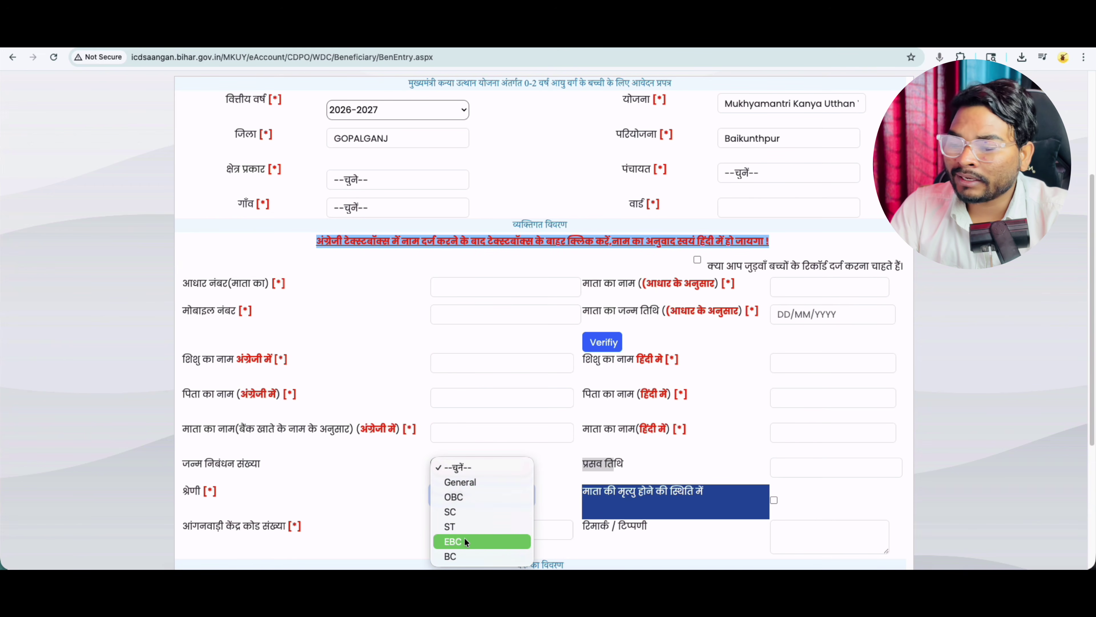
pyautogui.scroll(-2, 464, 538)
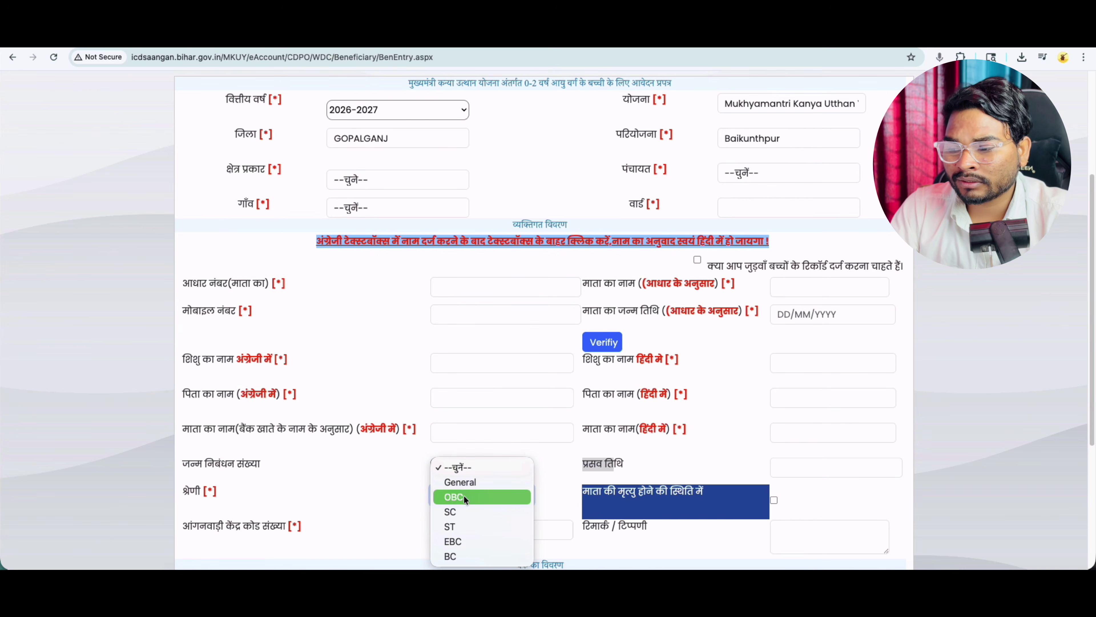
pyautogui.click(460, 541)
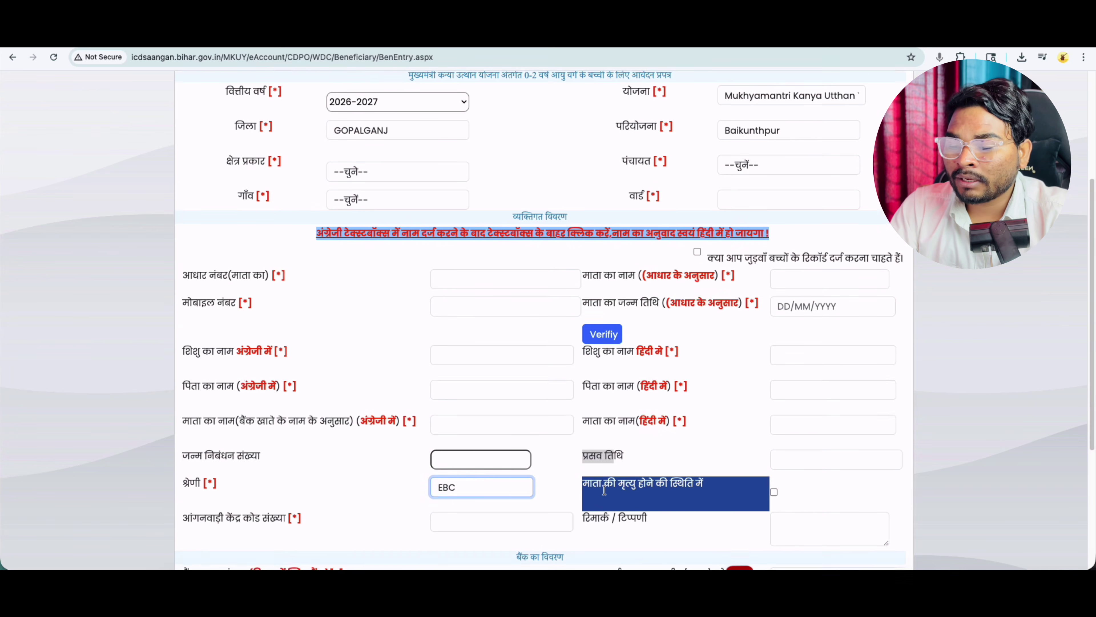
# Review the mother's death option, the remarks field and the Anganwadi centre code field without filling them in
pyautogui.scroll(-1, 623, 481)
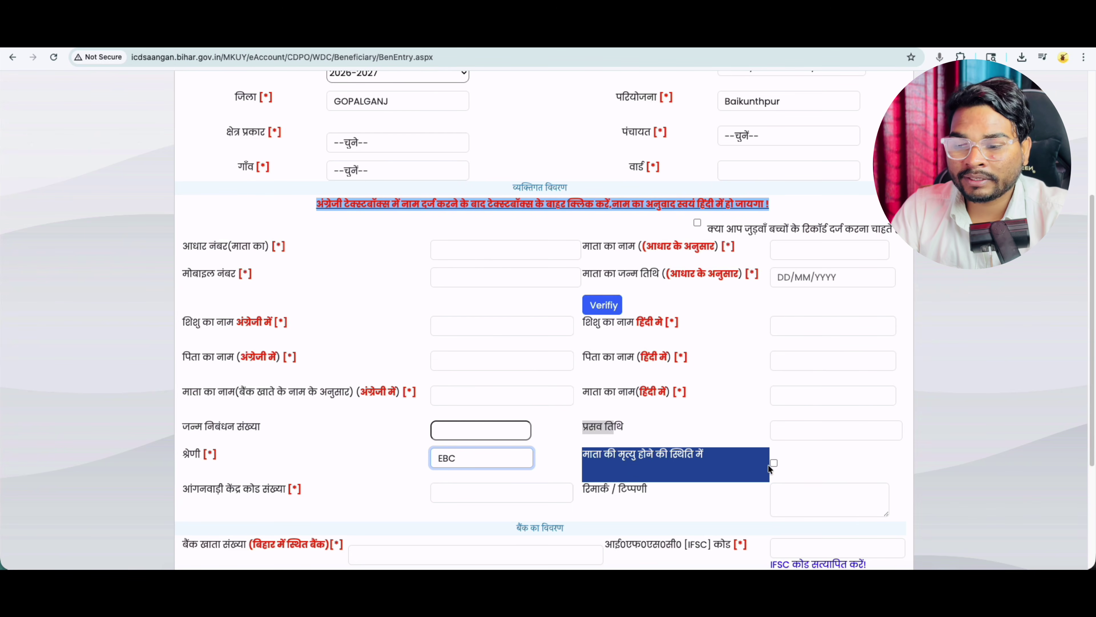
pyautogui.click(625, 492)
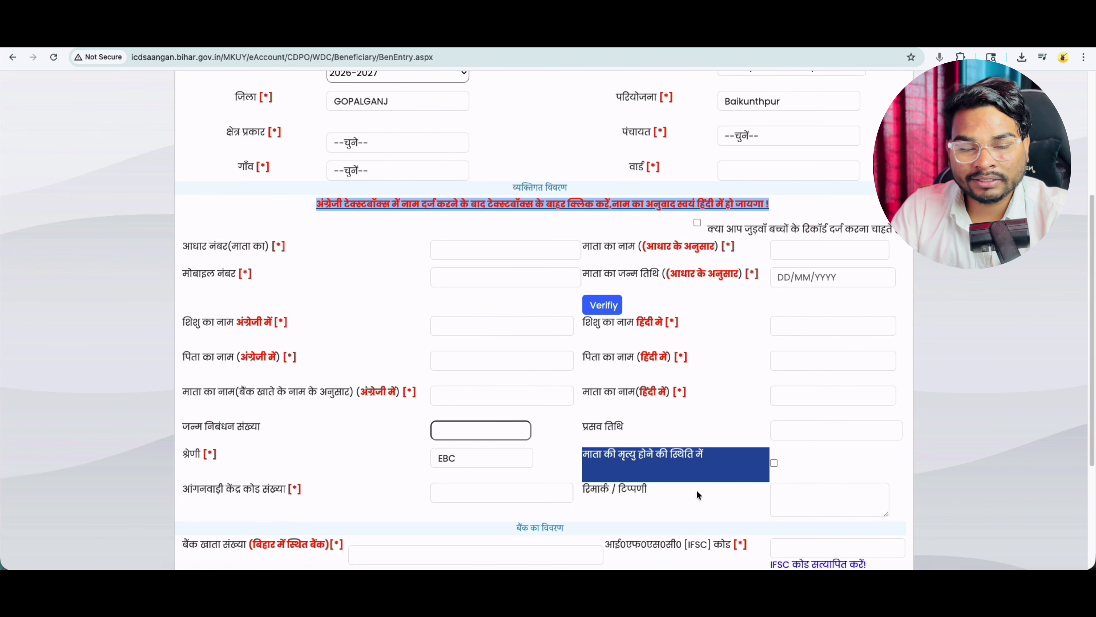
pyautogui.scroll(-1, 733, 474)
pyautogui.click(186, 443)
pyautogui.moveTo(187, 443); pyautogui.dragTo(255, 443)
pyautogui.click(456, 447)
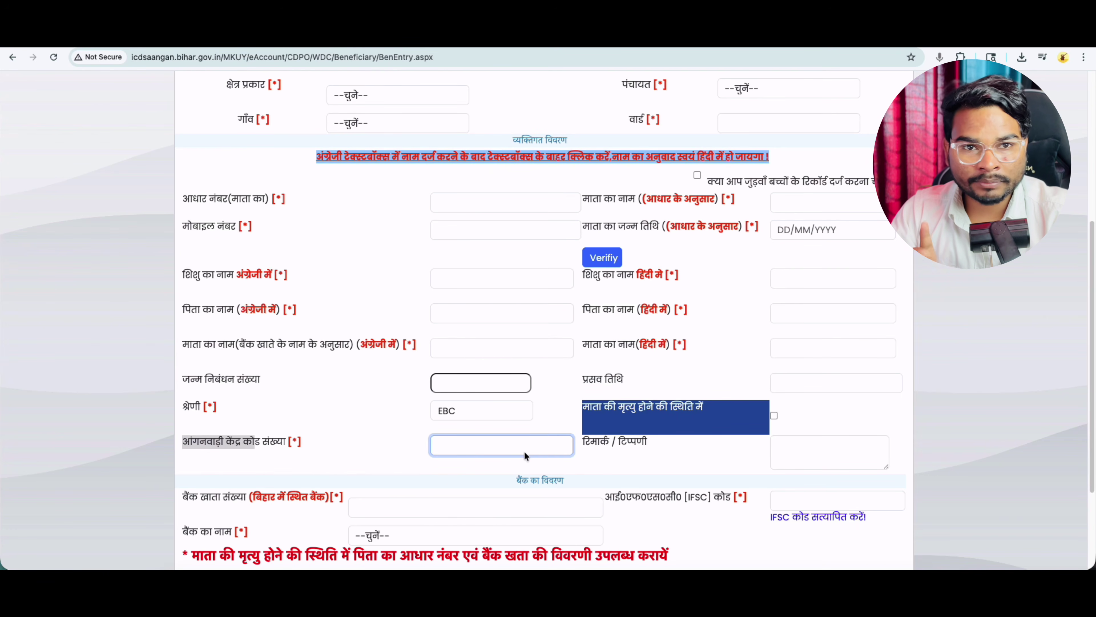
pyautogui.scroll(-3, 531, 497)
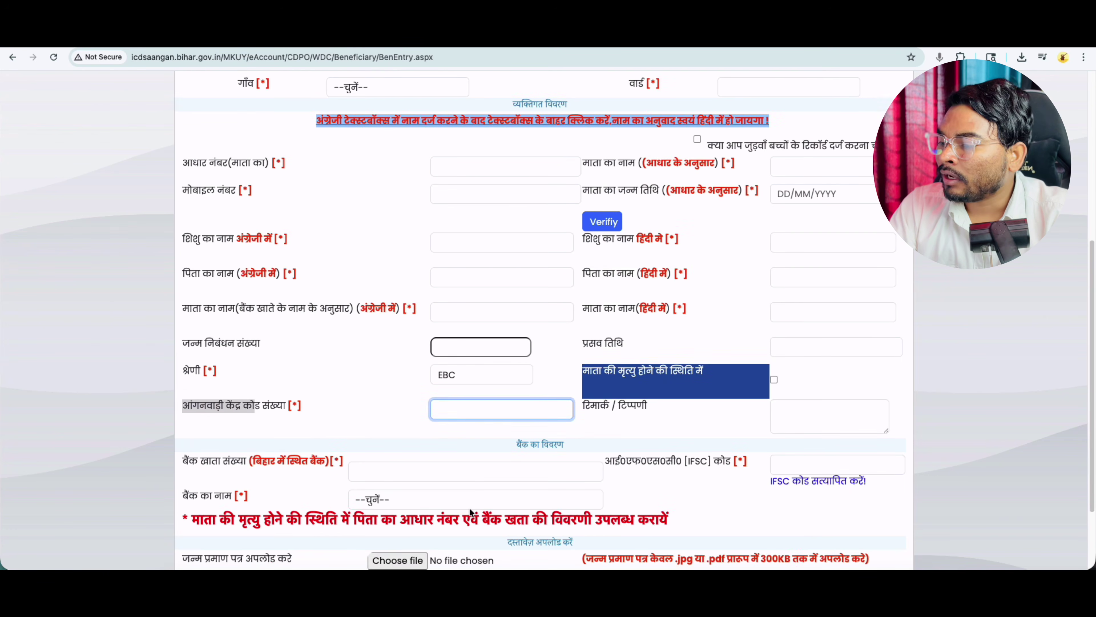
# Review the bank account number field and select BANK OF BARODA as the bank name
pyautogui.moveTo(182, 393); pyautogui.dragTo(247, 395)
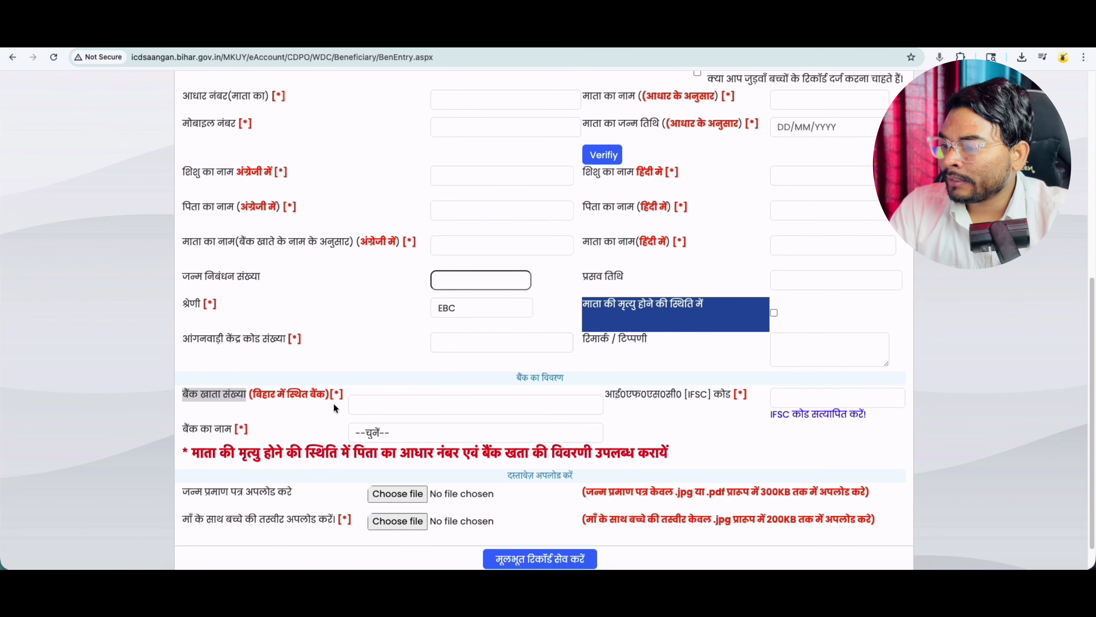
pyautogui.click(418, 408)
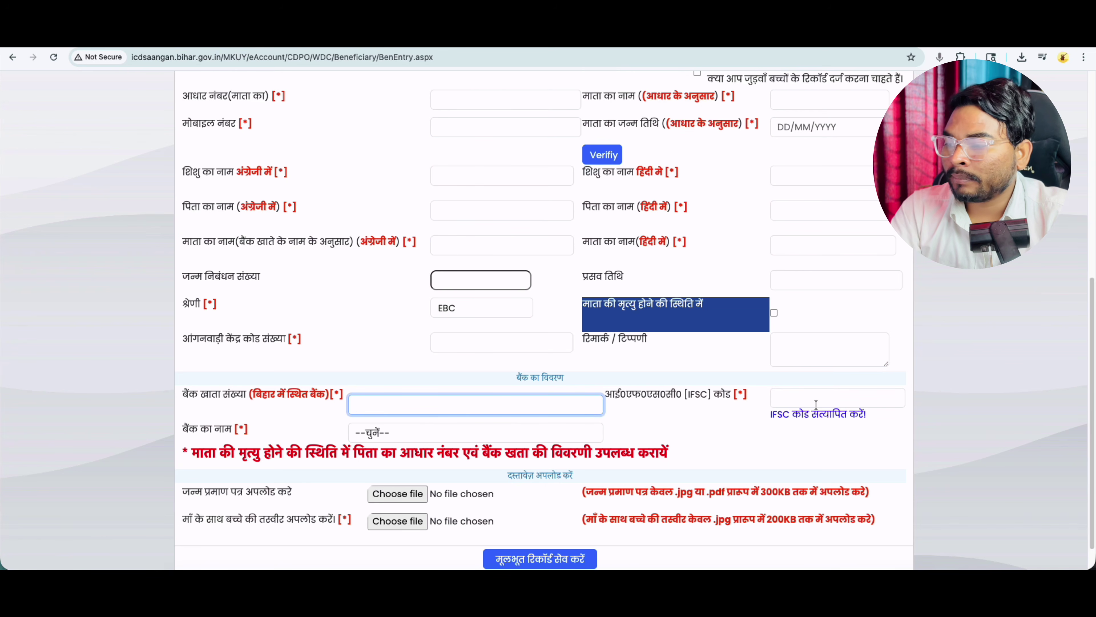
pyautogui.click(378, 433)
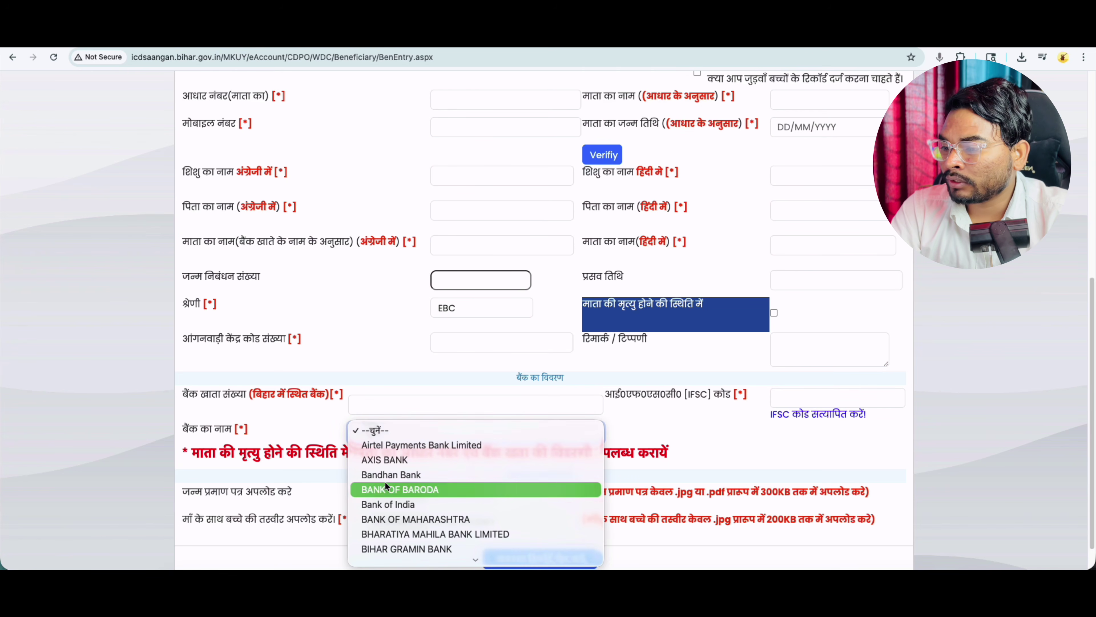
pyautogui.click(390, 488)
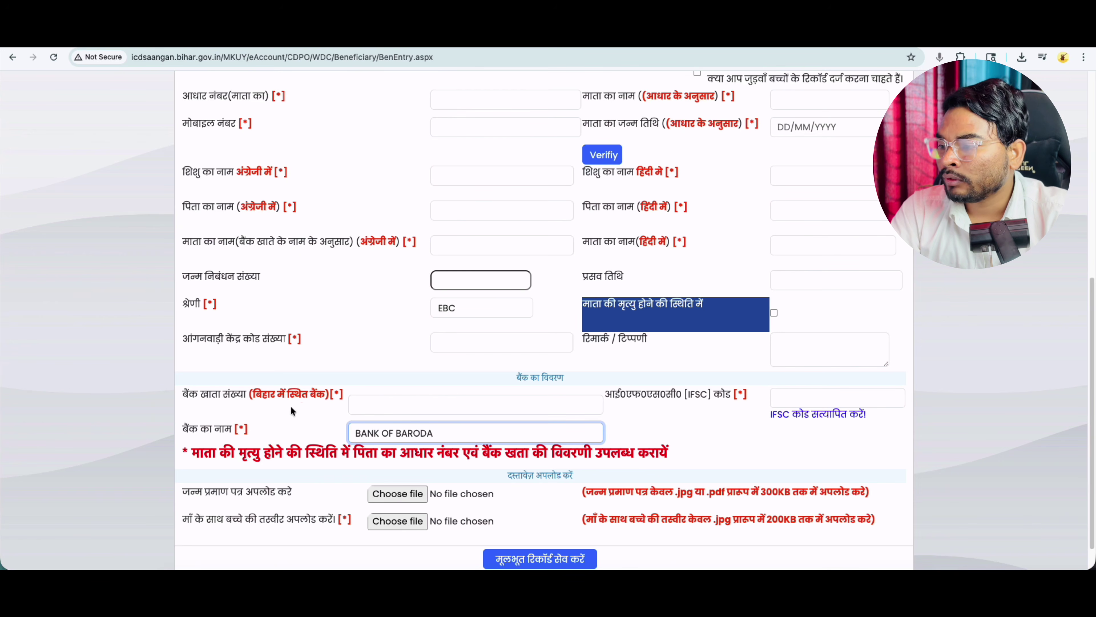
pyautogui.moveTo(223, 396); pyautogui.dragTo(230, 396)
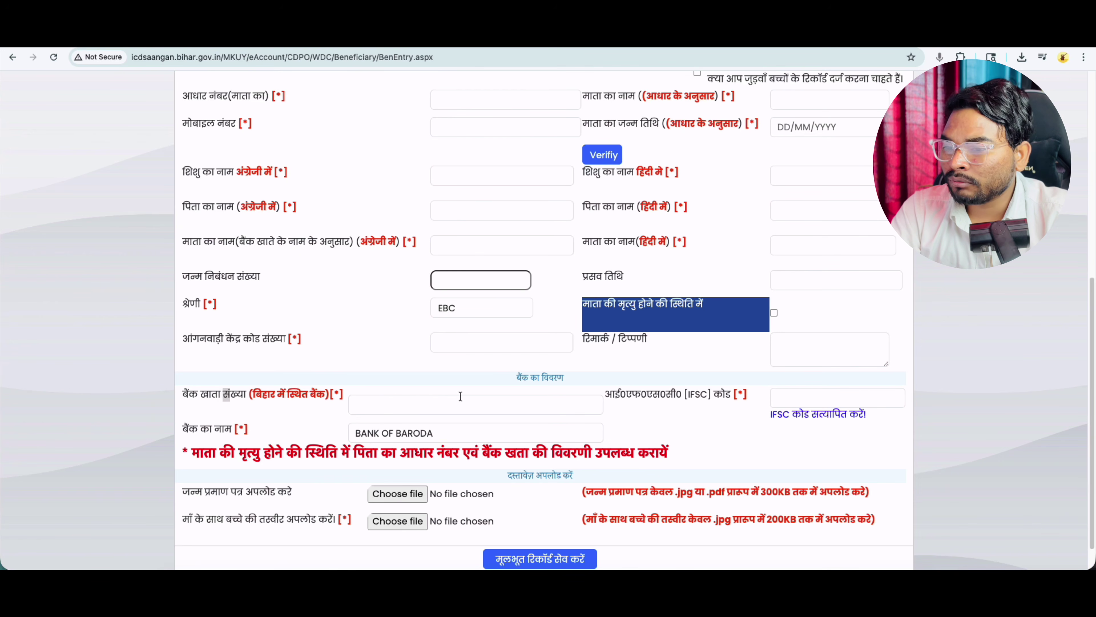
# Read the note on bank details if the mother has died, and the format and size limits for the birth certificate and mother-and-child photo
pyautogui.scroll(-2, 475, 434)
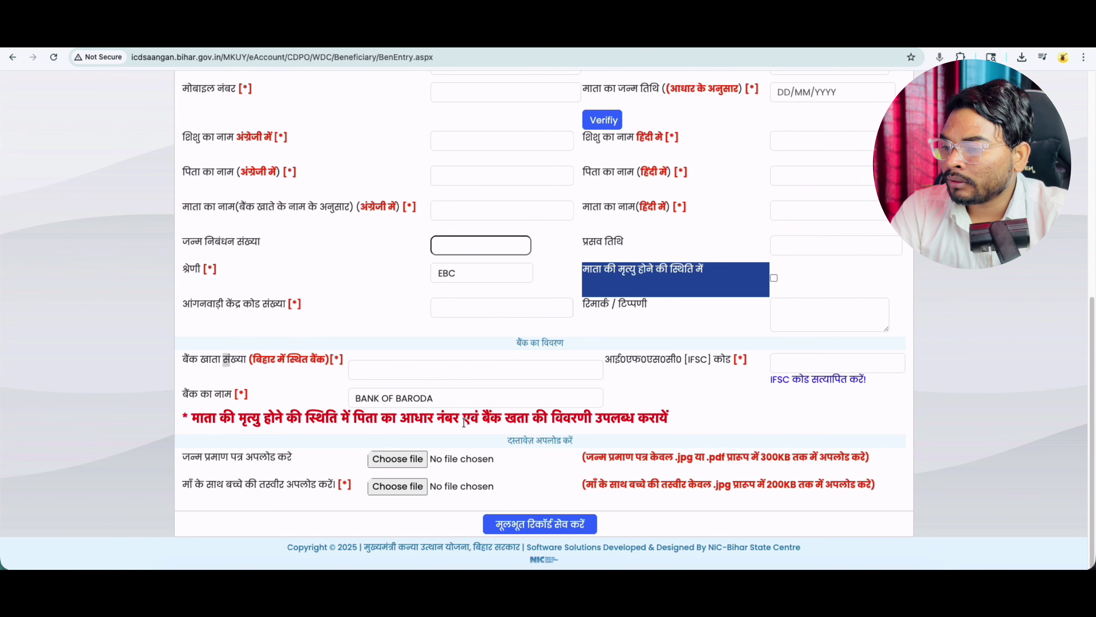
pyautogui.moveTo(547, 417); pyautogui.dragTo(669, 421)
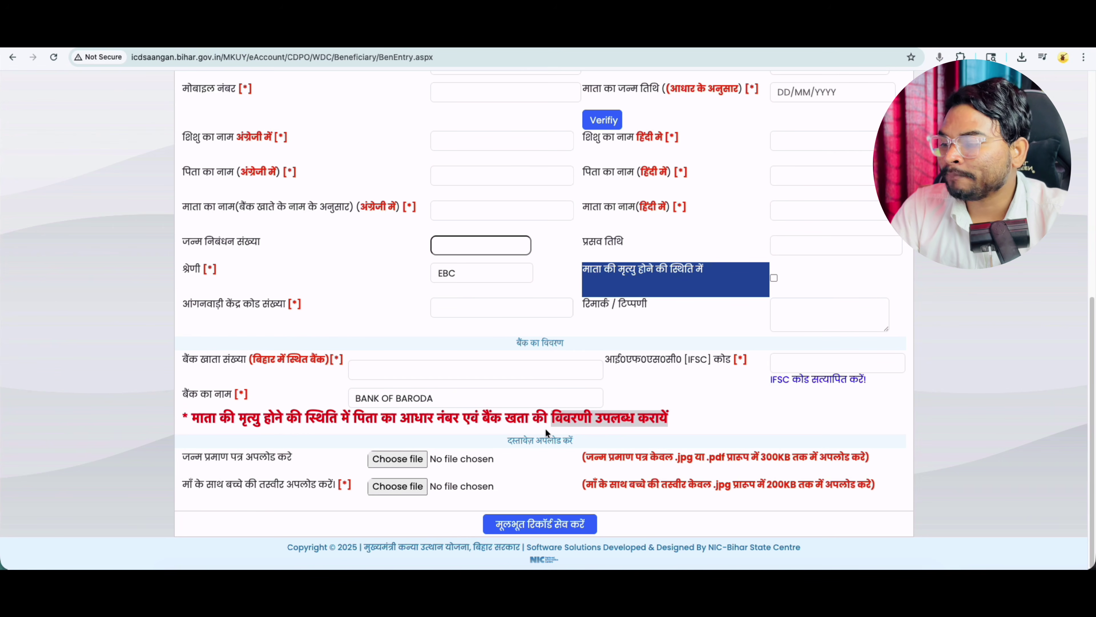
pyautogui.click(180, 455)
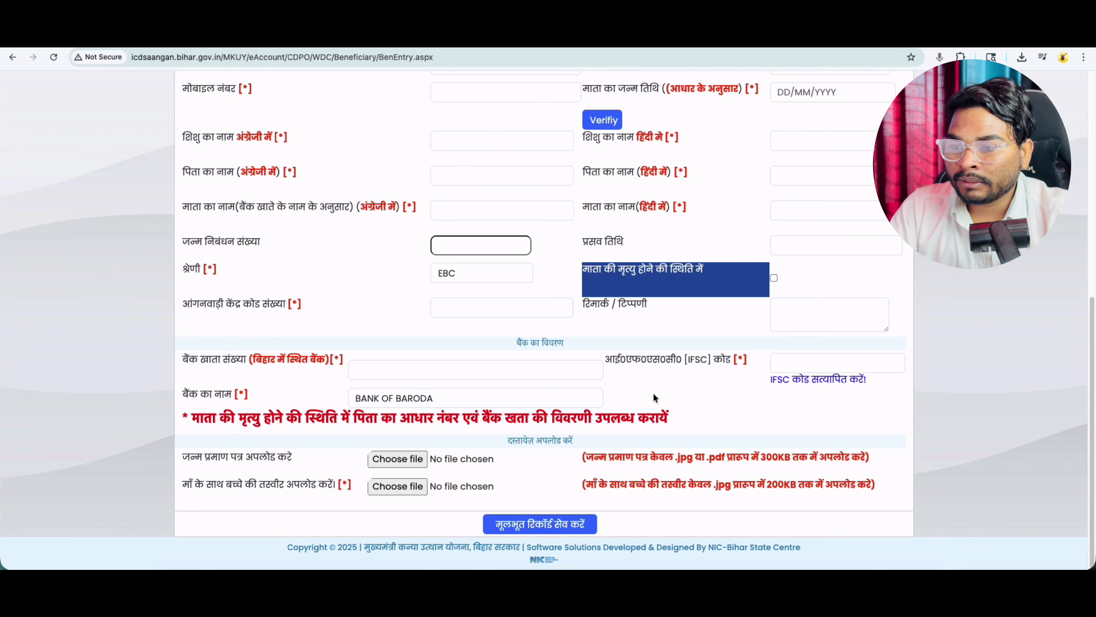
pyautogui.moveTo(182, 486); pyautogui.dragTo(214, 487)
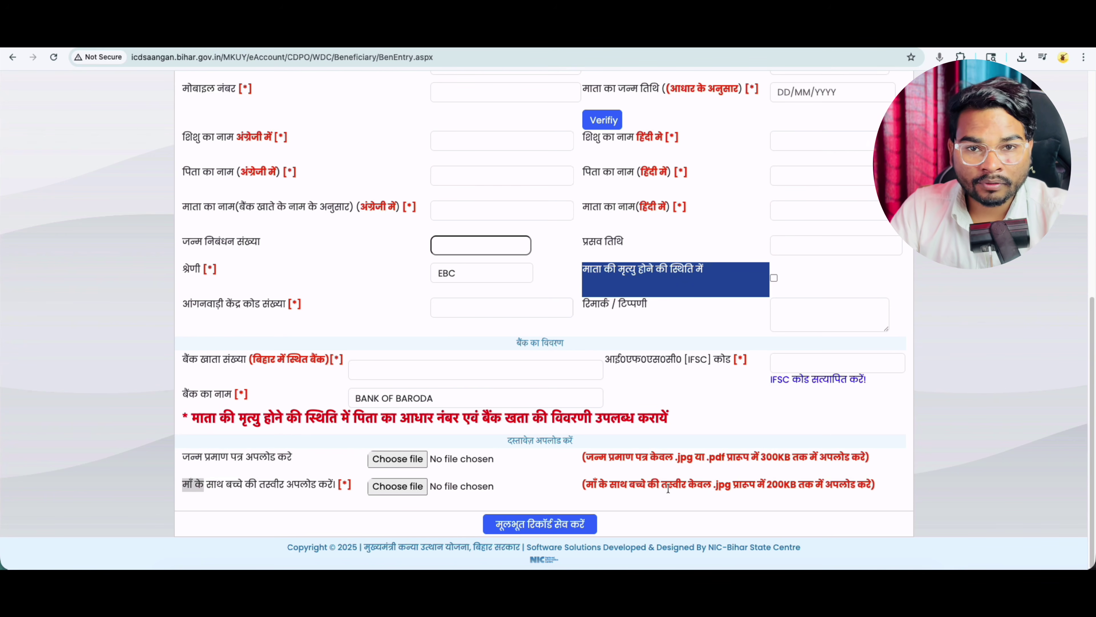
pyautogui.moveTo(770, 485); pyautogui.dragTo(803, 484)
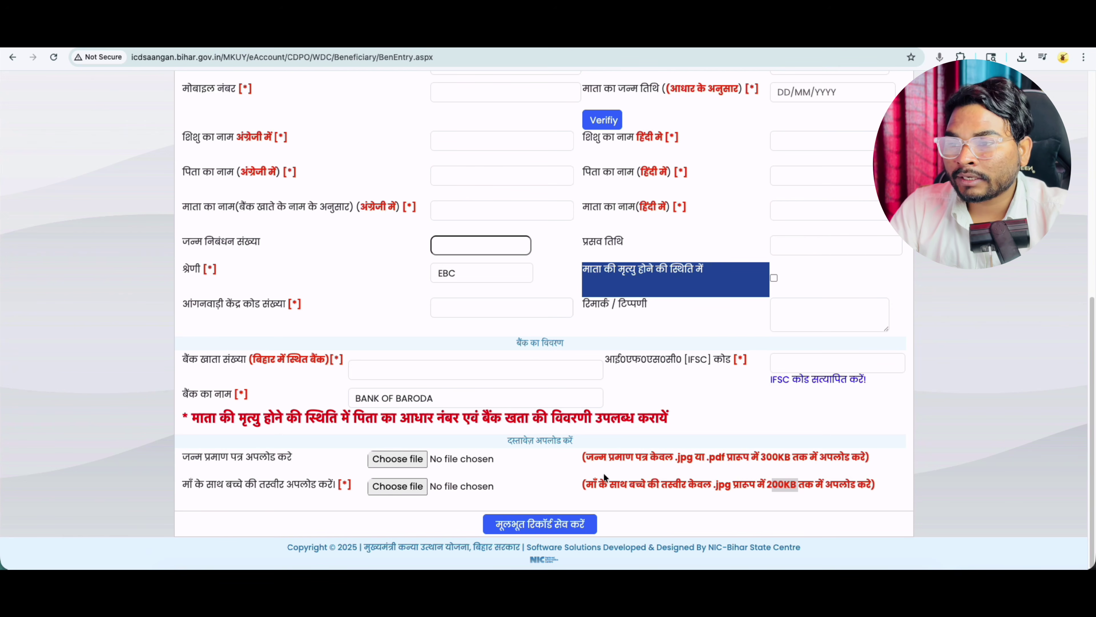
# Change the scheme to the second Mukhyamantri Kanya Utthan Yojana option
pyautogui.scroll(3, 622, 458)
pyautogui.scroll(7, 623, 457)
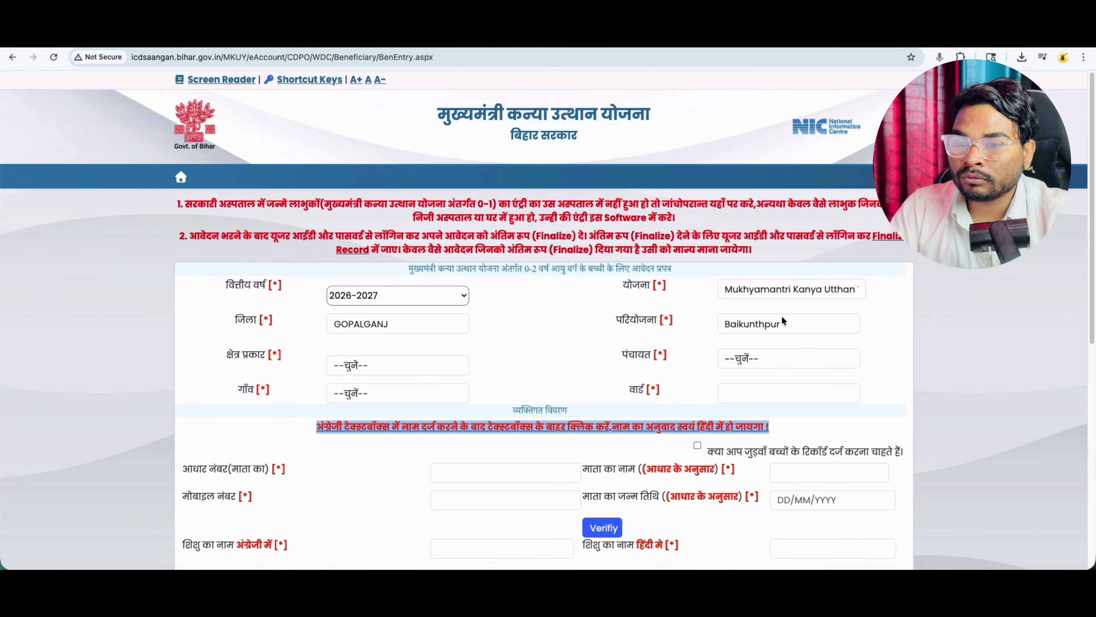
pyautogui.click(776, 289)
pyautogui.click(784, 301)
pyautogui.scroll(-5, 731, 425)
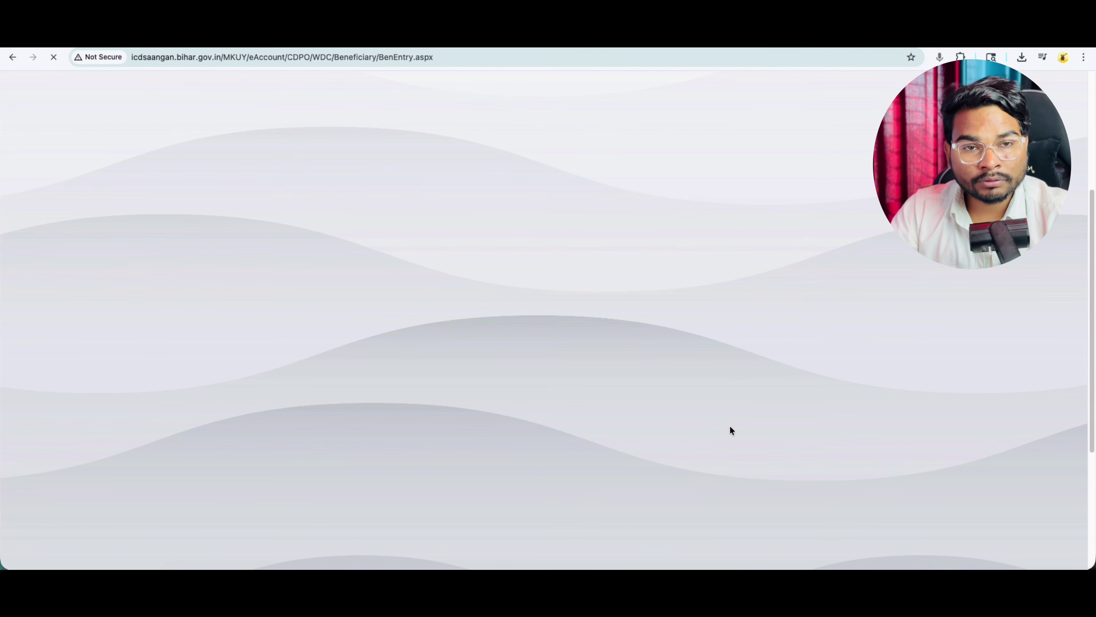
# Review the second scheme's form, including the birth certificate upload, the child's Aadhaar and immunization date fields, and the save option
pyautogui.scroll(-5, 729, 425)
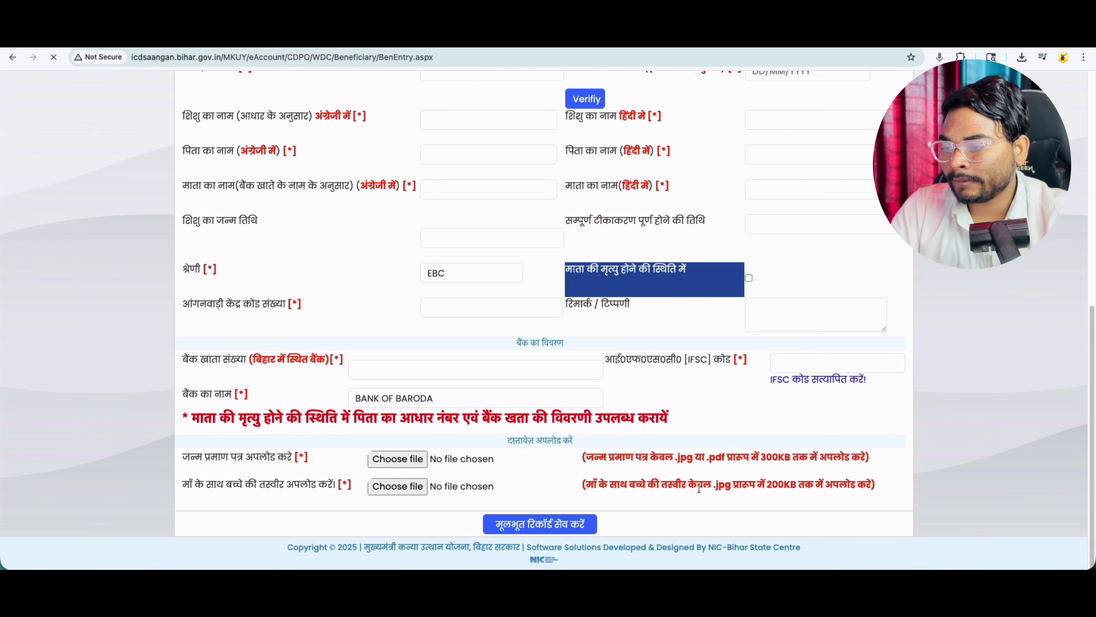
pyautogui.moveTo(183, 458); pyautogui.dragTo(294, 456)
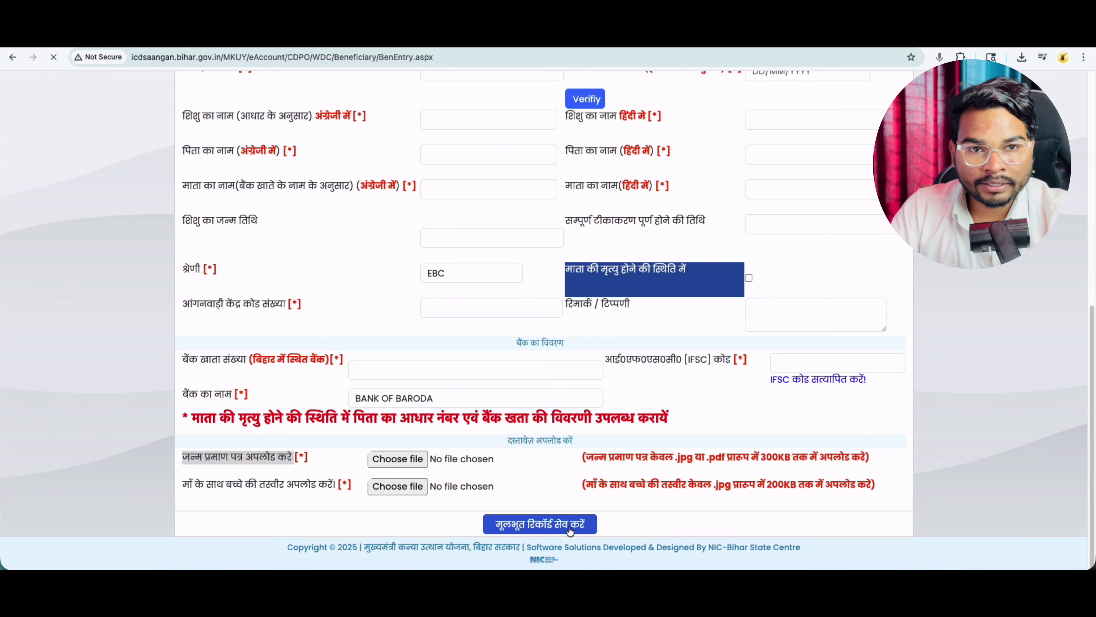
pyautogui.scroll(3, 579, 404)
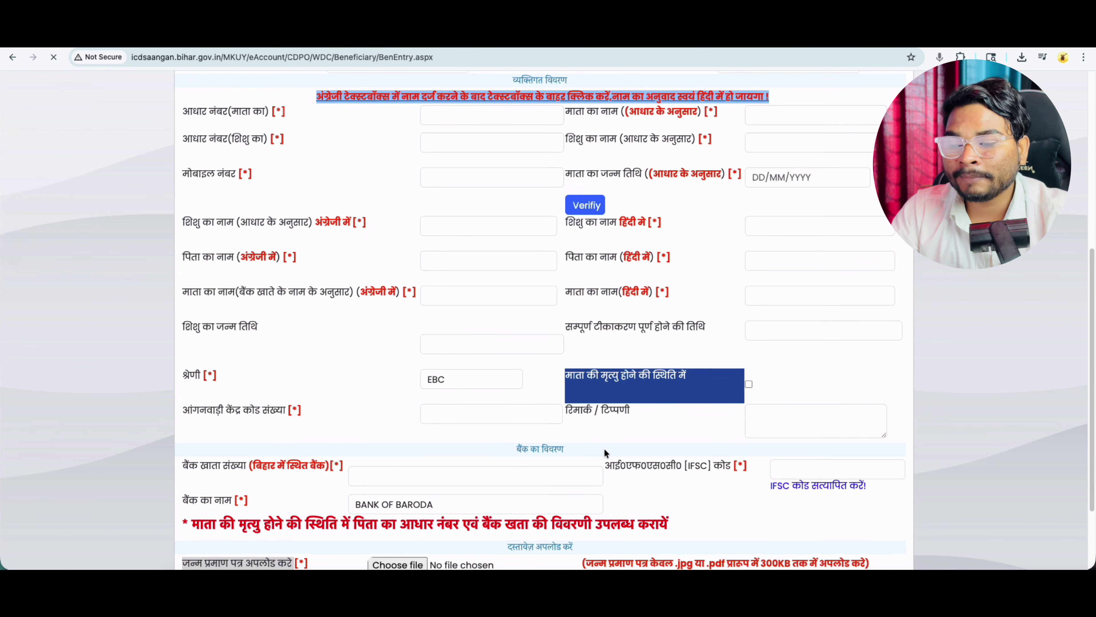
pyautogui.scroll(-3, 598, 471)
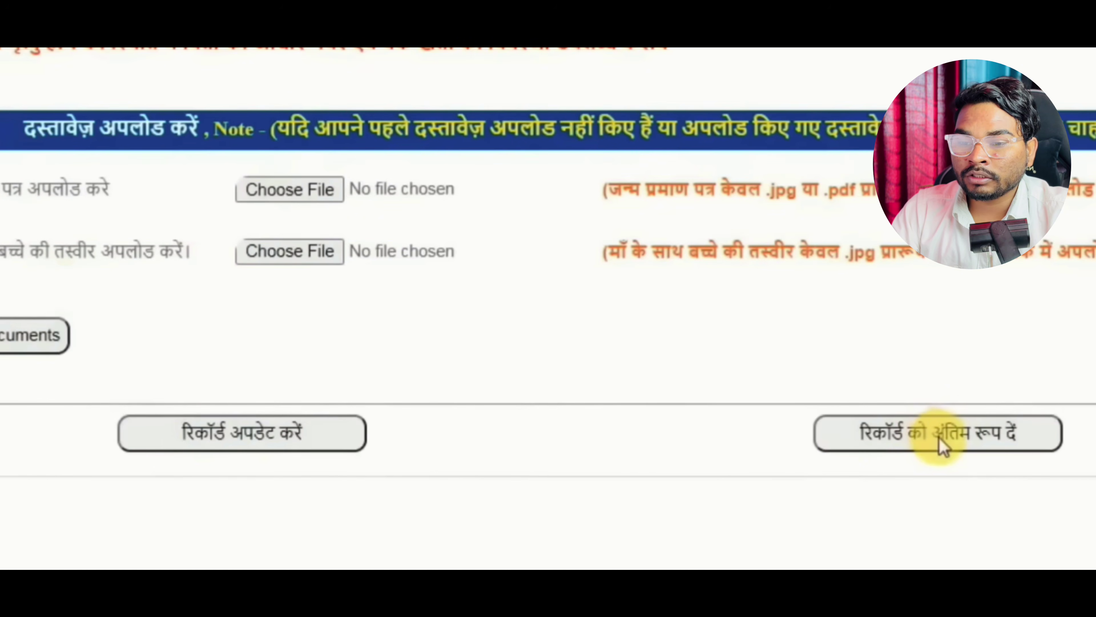
# Finalize the saved application record
pyautogui.click(954, 442)
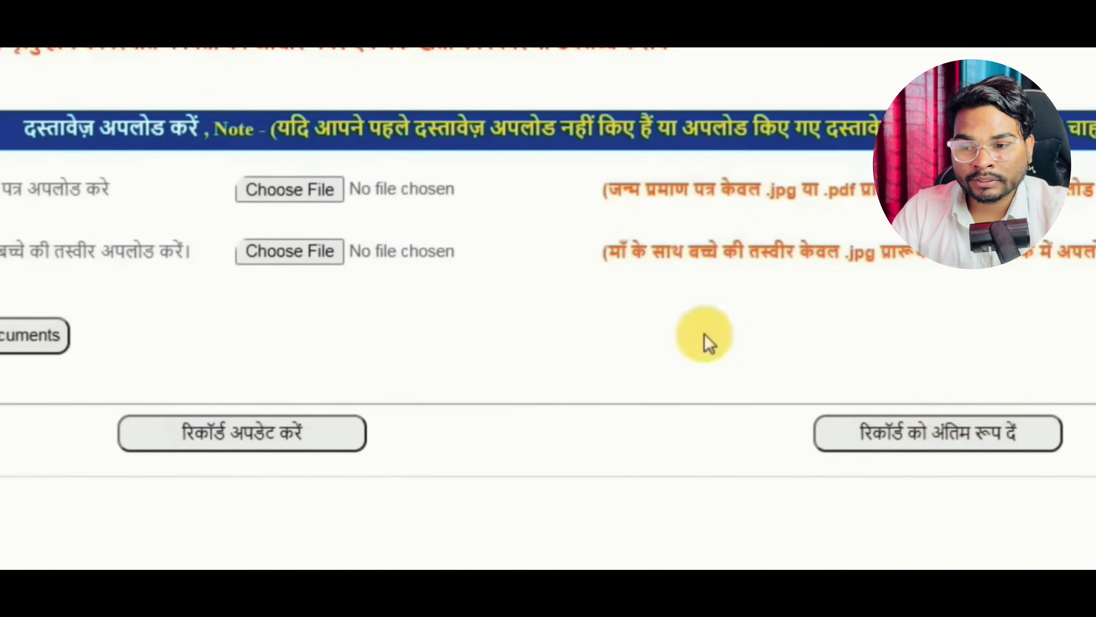